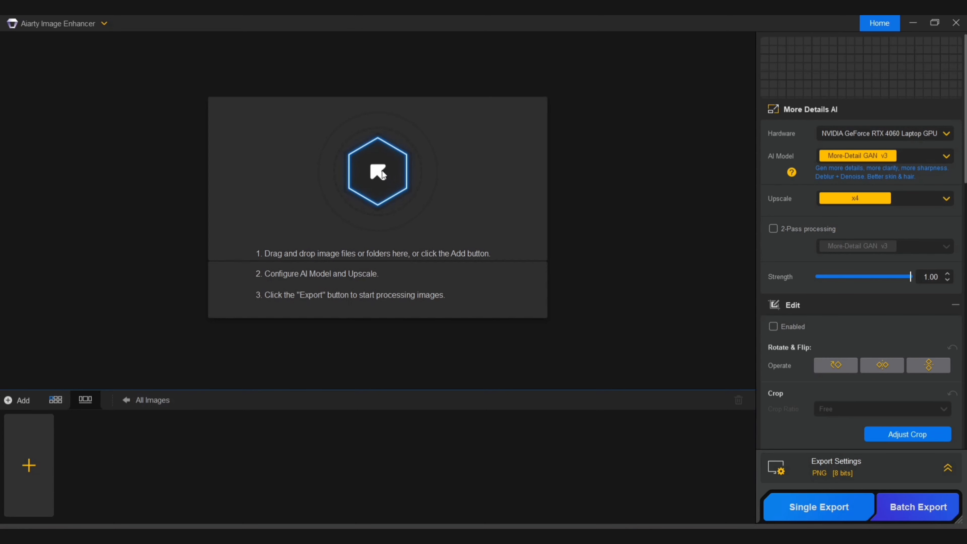
{"action": "left_click", "coordinate": [29, 464]}
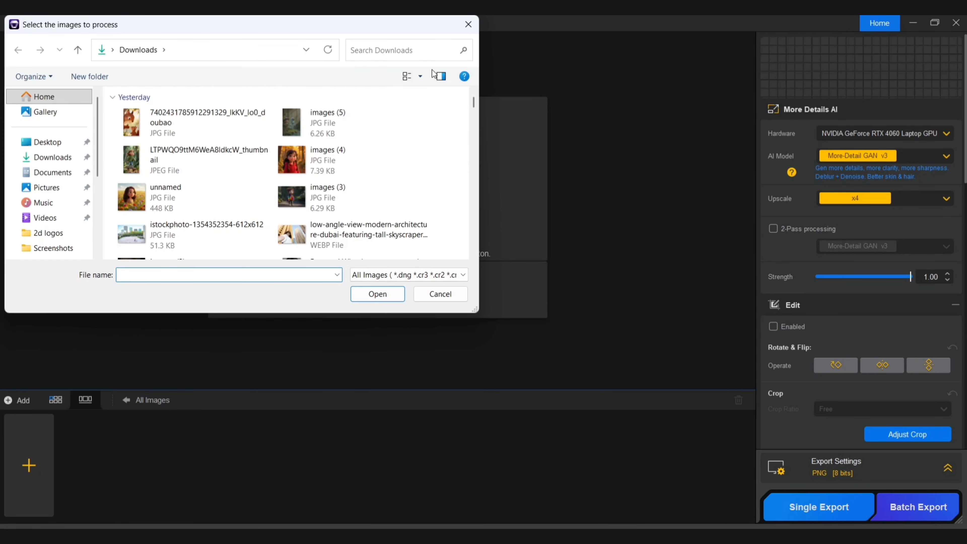
{"action": "left_click", "coordinate": [469, 24]}
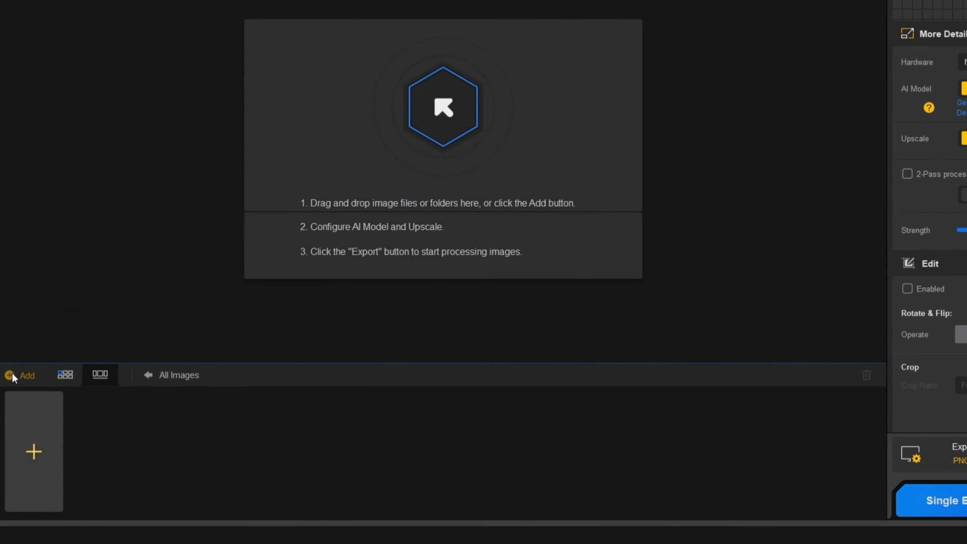
{"action": "left_click", "coordinate": [11, 376]}
{"action": "left_click", "coordinate": [57, 380]}
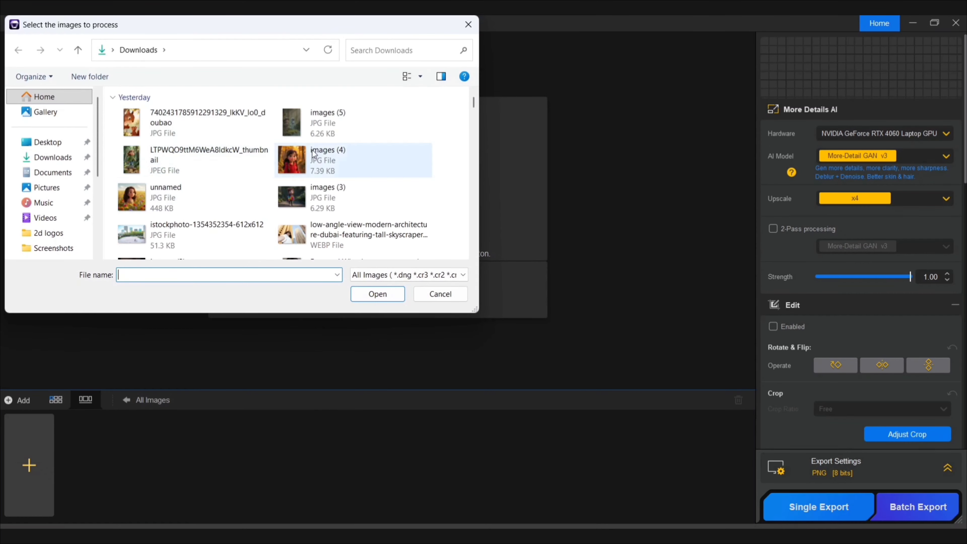
{"action": "left_click", "coordinate": [469, 24]}
- Add the Alarty Sample Images folder from Downloads and open its mountain lake image
{"action": "left_click", "coordinate": [15, 399]}
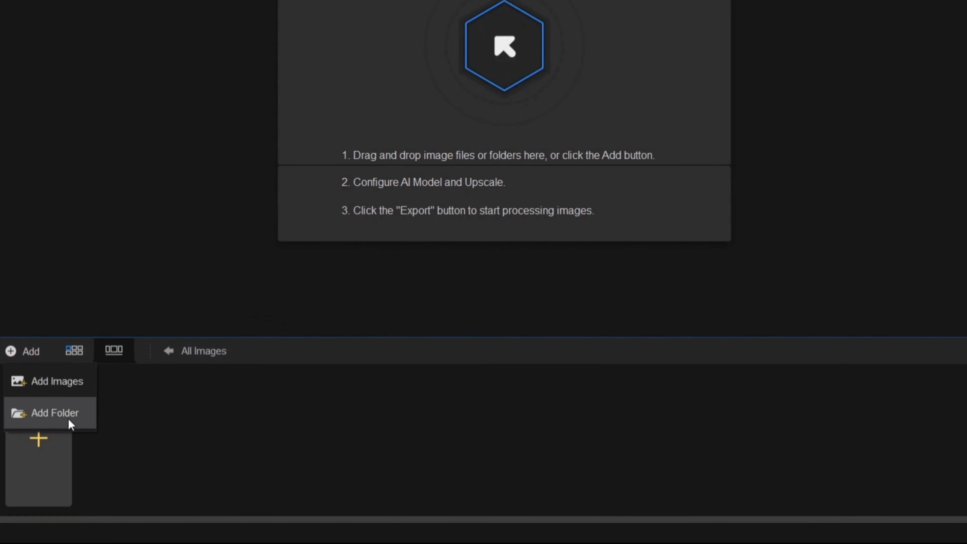
{"action": "left_click", "coordinate": [41, 413]}
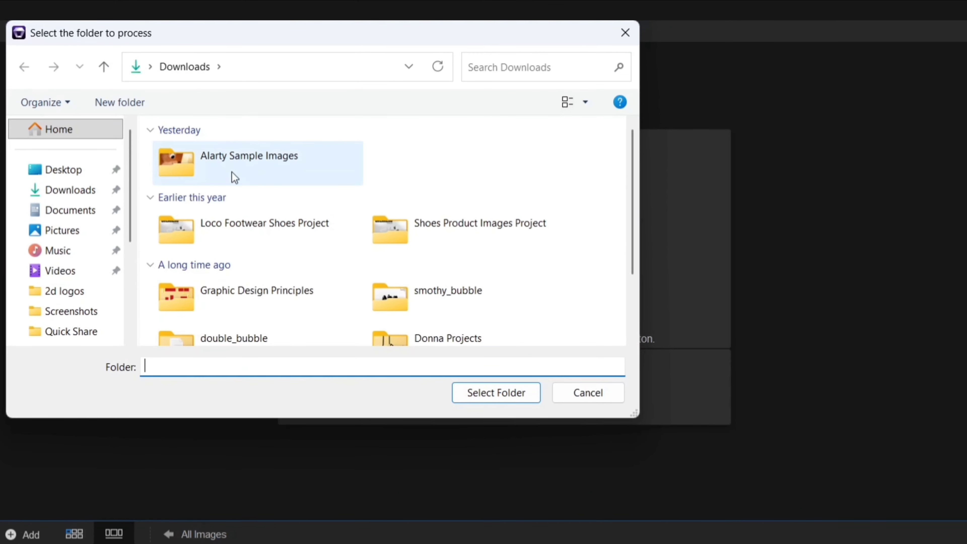
{"action": "left_click", "coordinate": [235, 178]}
{"action": "left_click", "coordinate": [496, 393]}
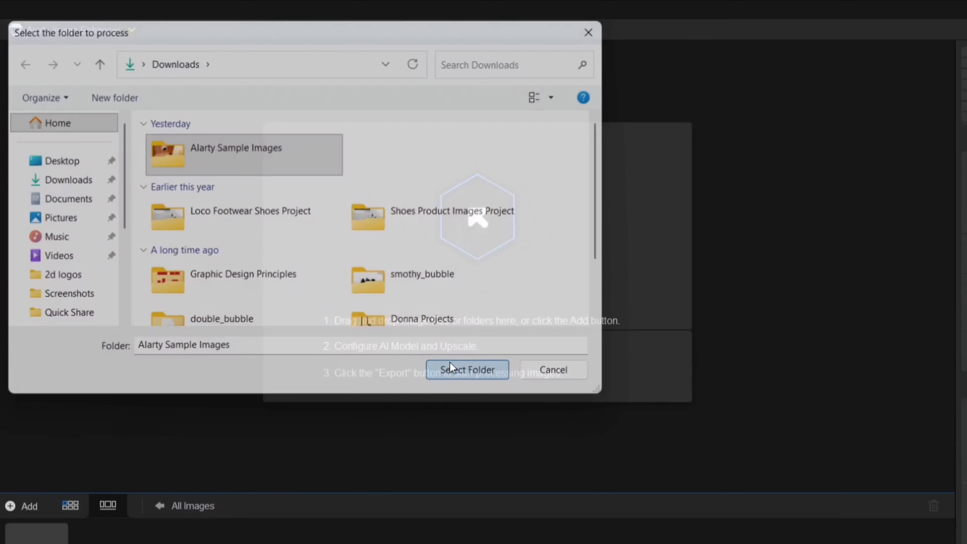
{"action": "double_click", "coordinate": [81, 459]}
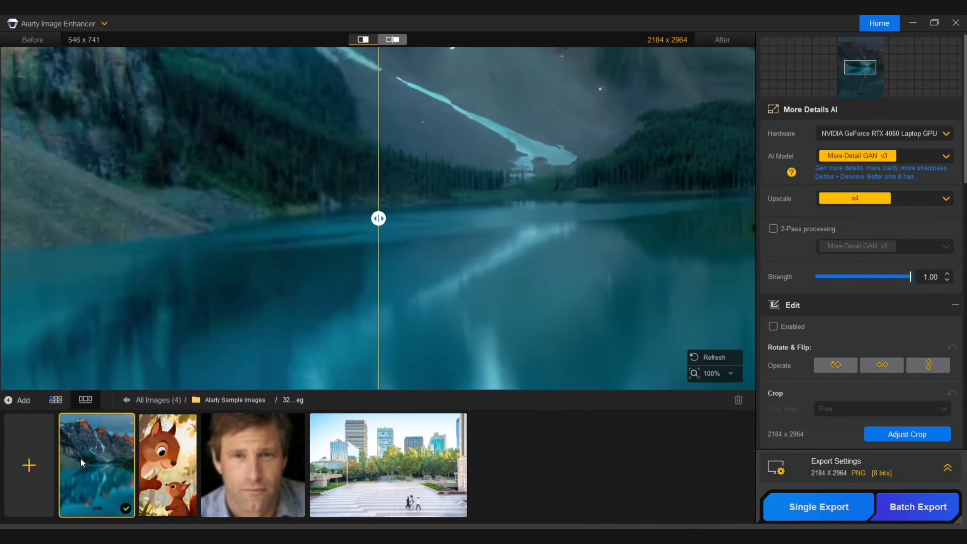
- Open the city plaza photo and choose the NVIDIA GeForce RTX 4060 Laptop GPU with the More-Detail GAN v3 model
{"action": "left_click", "coordinate": [396, 456]}
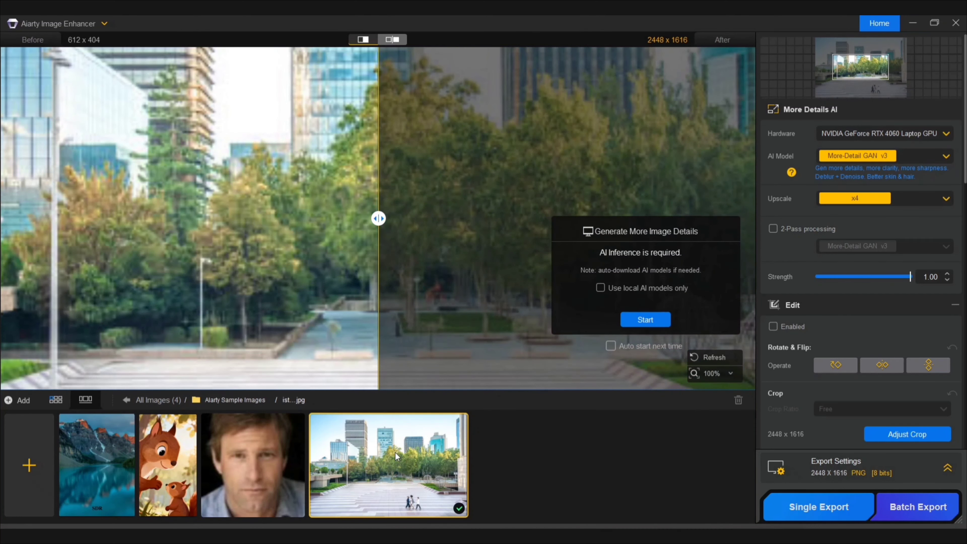
{"action": "left_click_drag", "start_coordinate": [376, 233], "coordinate": [383, 268]}
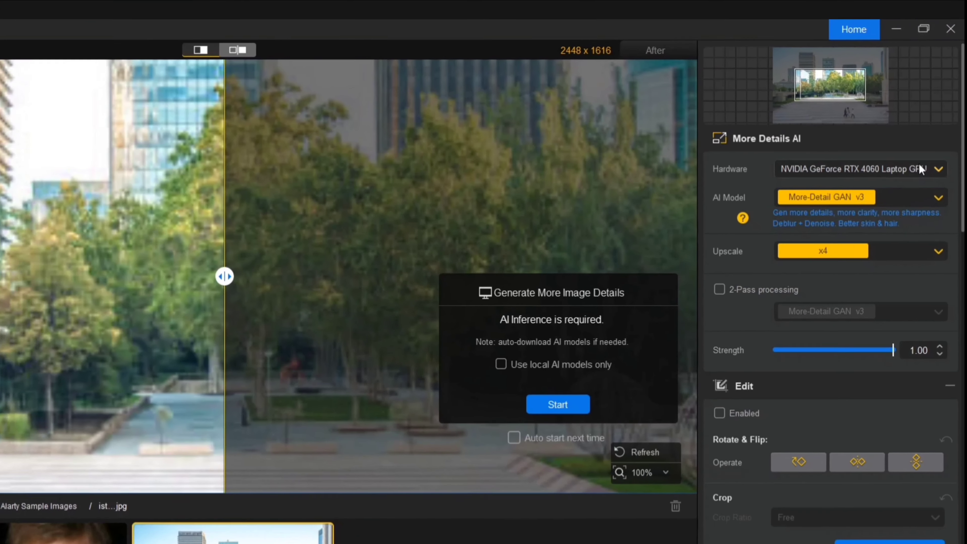
{"action": "left_click", "coordinate": [884, 134]}
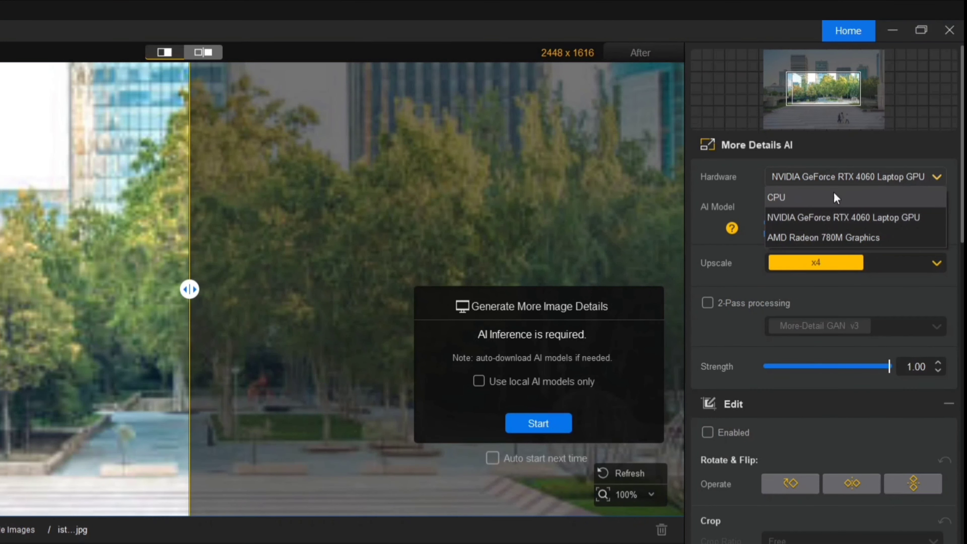
{"action": "left_click", "coordinate": [830, 220]}
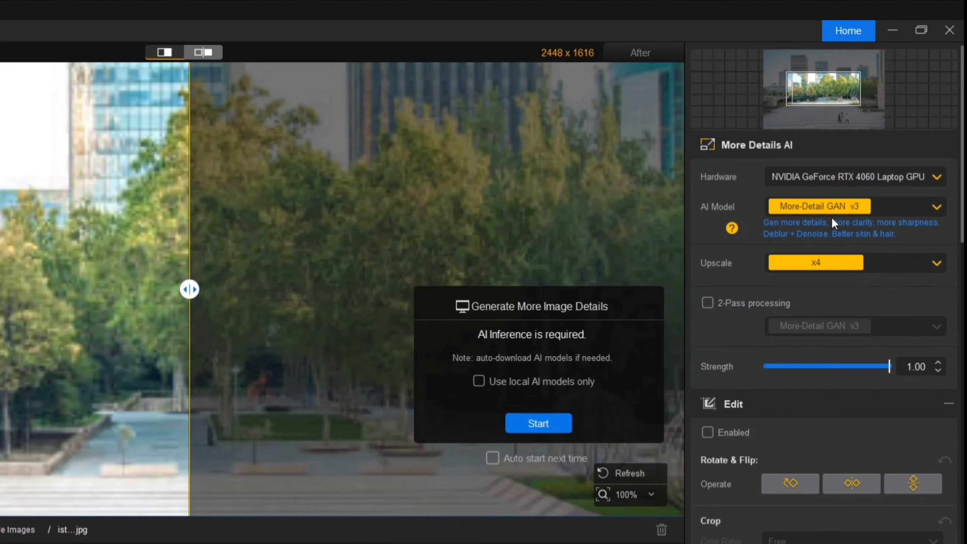
{"action": "left_click", "coordinate": [937, 207]}
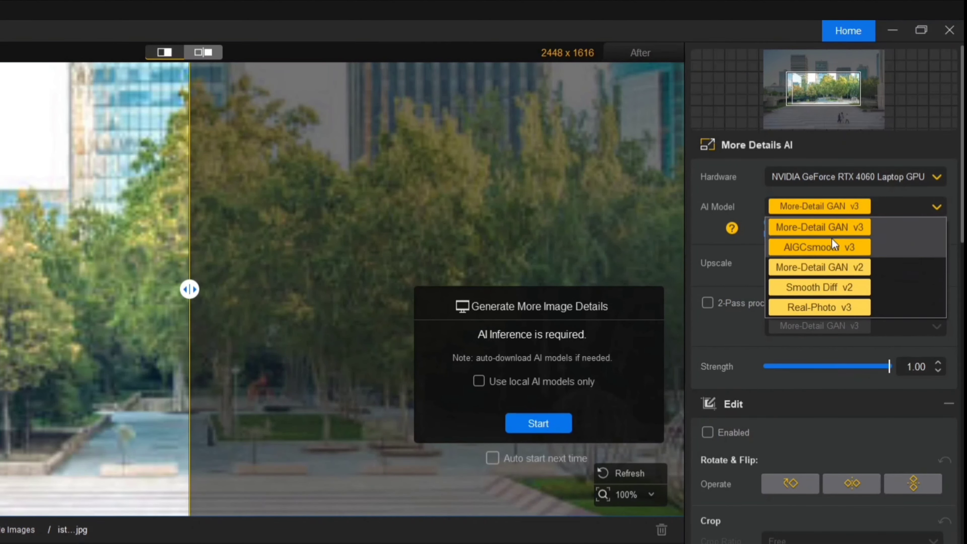
{"action": "left_click", "coordinate": [821, 229]}
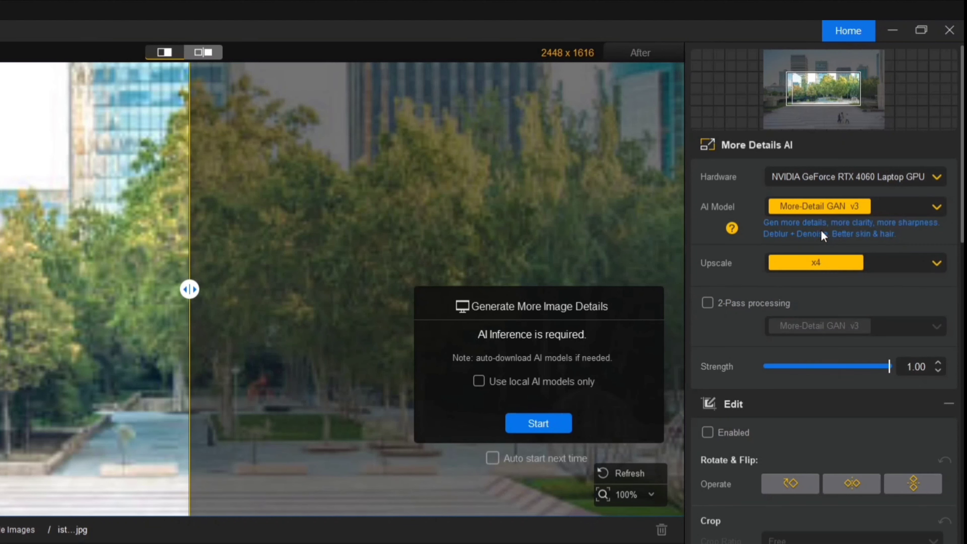
- Generate the city photo's enhanced preview with x4 upscale and 2-Pass processing enabled
{"action": "left_click", "coordinate": [887, 263]}
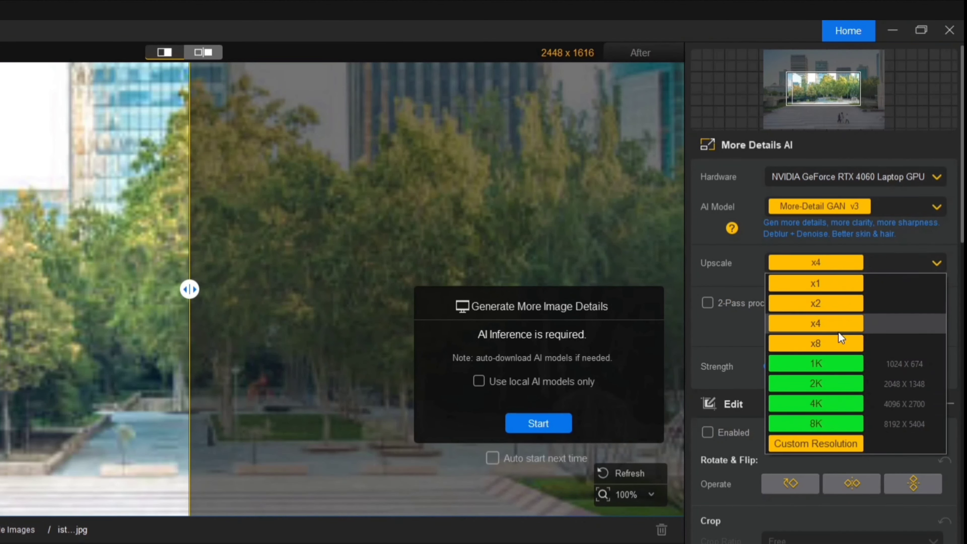
{"action": "left_click", "coordinate": [825, 329]}
{"action": "left_click", "coordinate": [708, 304]}
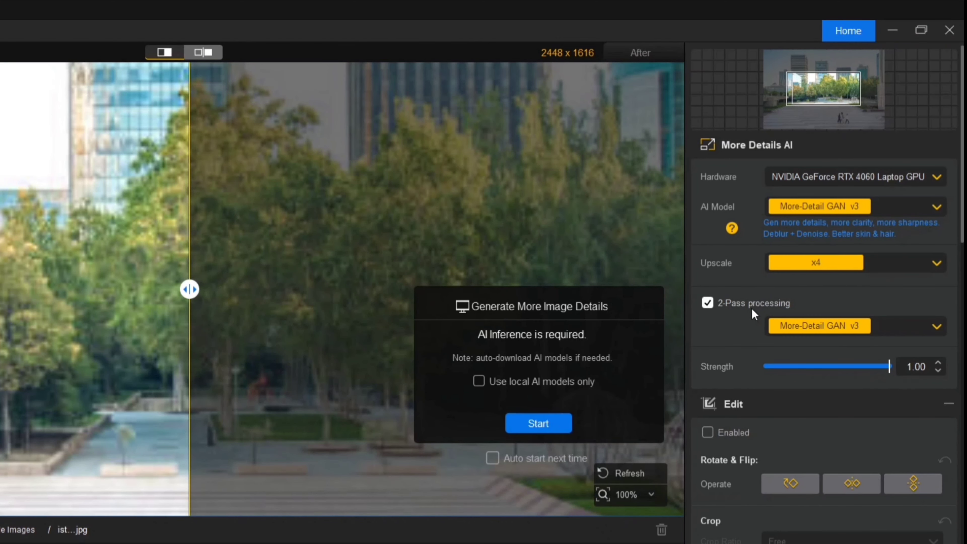
{"action": "left_click", "coordinate": [539, 424]}
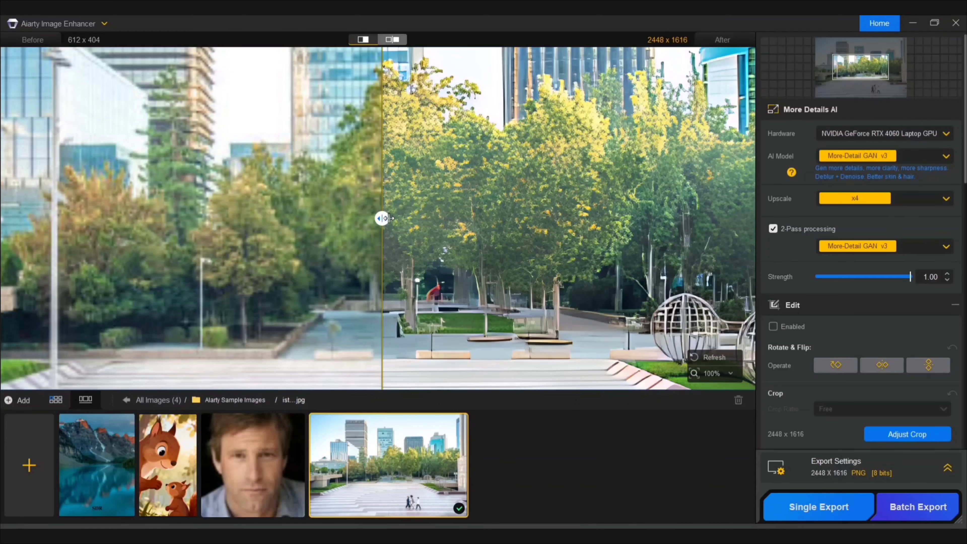
- Compare the original and enhanced city photo in split and side-by-side views, including the trees and upper buildings
{"action": "left_click_drag", "start_coordinate": [383, 218], "coordinate": [467, 218]}
{"action": "left_click_drag", "start_coordinate": [370, 263], "coordinate": [433, 236]}
{"action": "scroll", "coordinate": [491, 247], "scroll_direction": "down", "scroll_amount": 3}
{"action": "left_click_drag", "start_coordinate": [491, 247], "coordinate": [3, 313]}
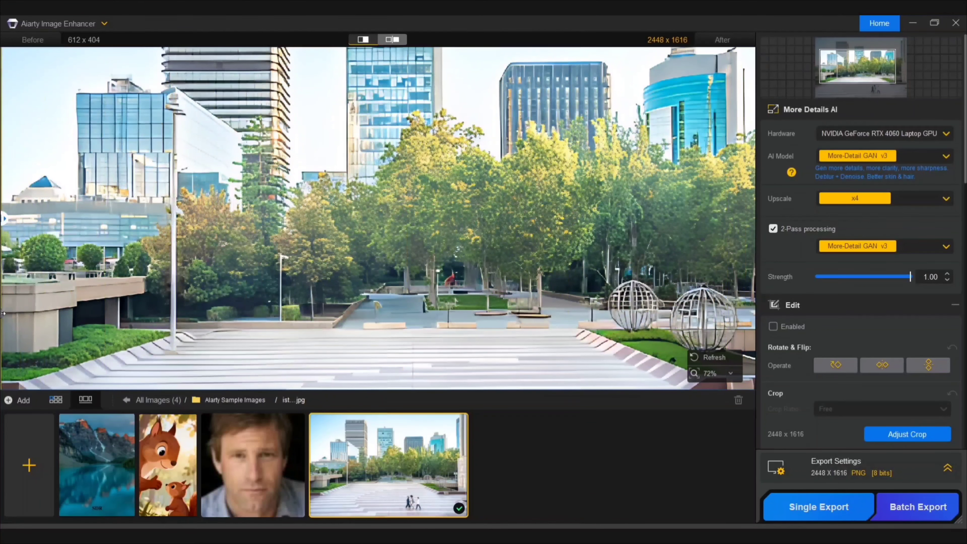
{"action": "left_click", "coordinate": [392, 40]}
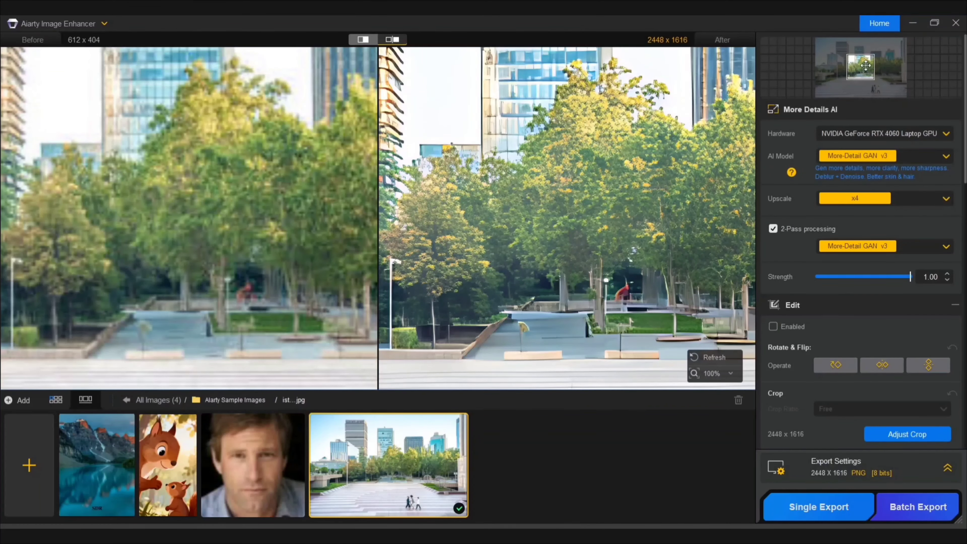
{"action": "left_click_drag", "start_coordinate": [866, 65], "coordinate": [882, 44]}
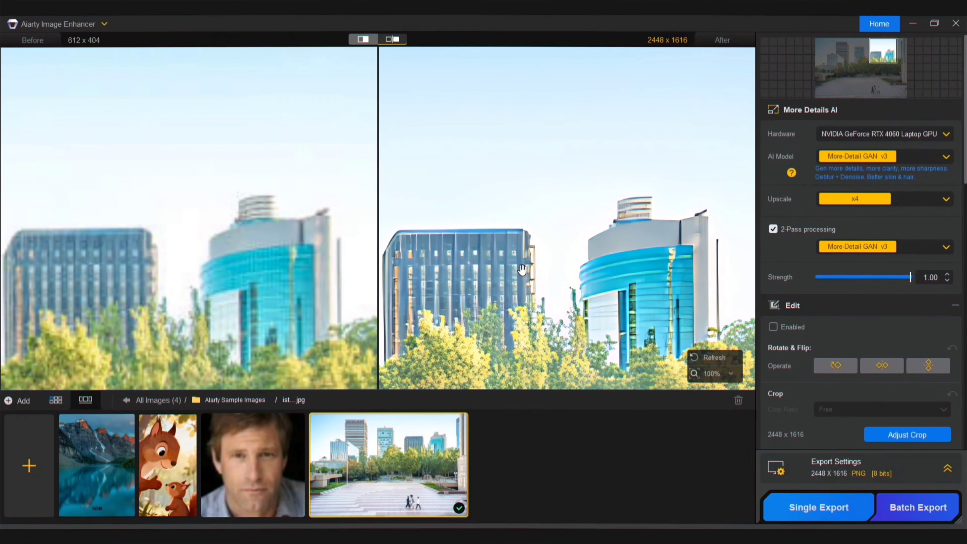
- Open the squirrel illustration and set its AI model to AIGCsmooth v3
{"action": "left_click", "coordinate": [176, 457]}
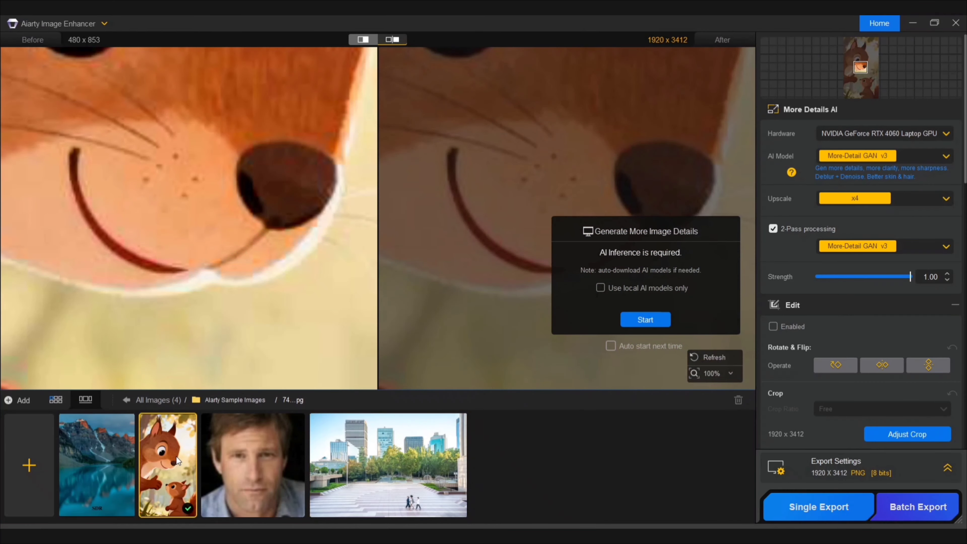
{"action": "scroll", "coordinate": [194, 211], "scroll_direction": "down", "scroll_amount": 3}
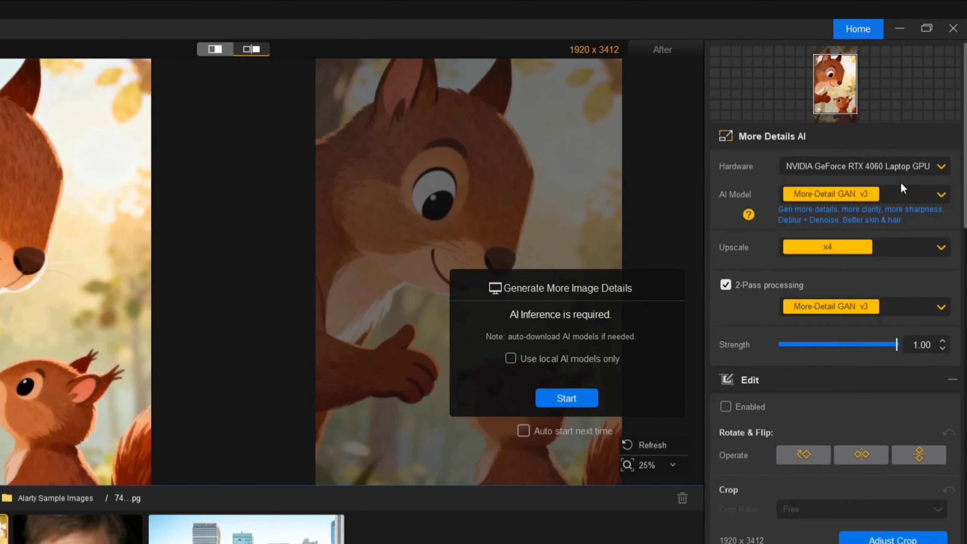
{"action": "left_click", "coordinate": [902, 193]}
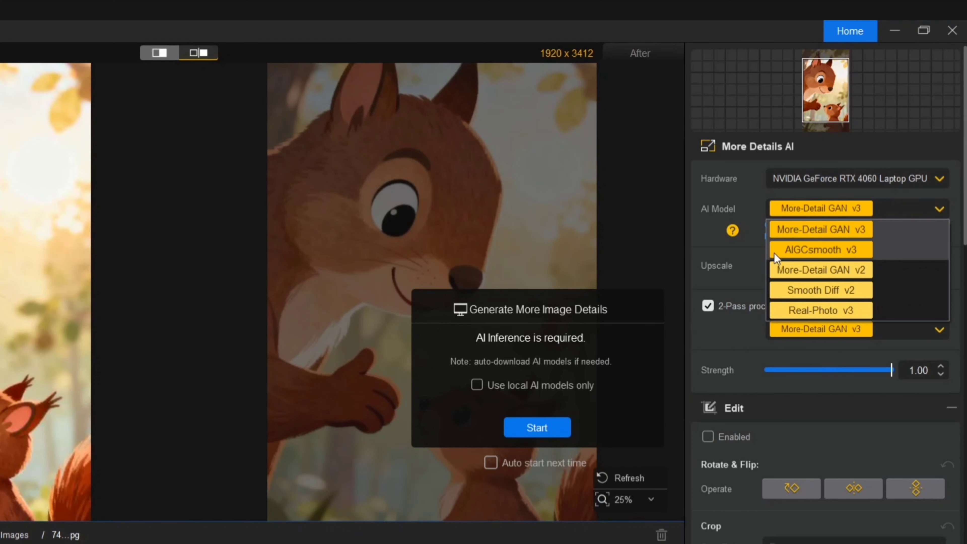
{"action": "left_click", "coordinate": [820, 249]}
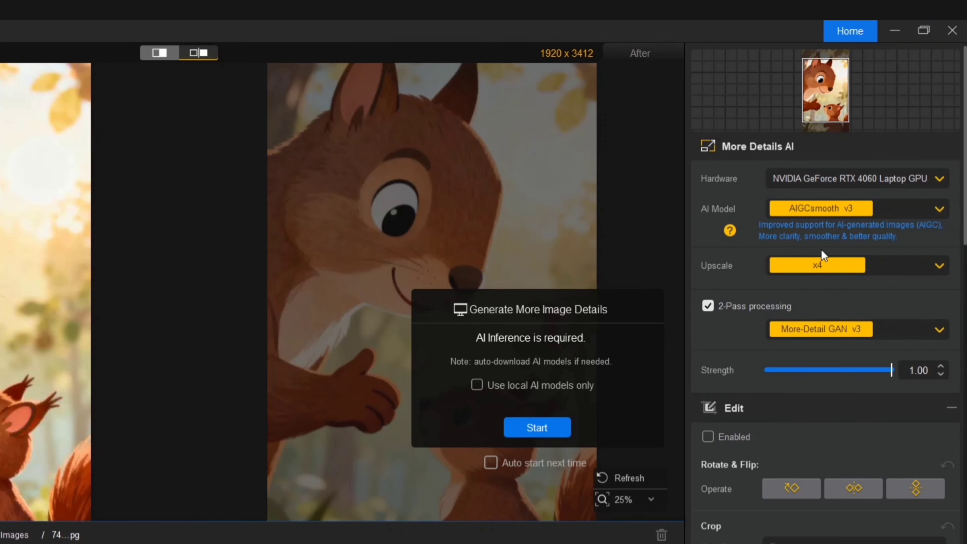
- Set the upscale to x8 and generate the squirrel illustration's enhanced preview
{"action": "left_click", "coordinate": [903, 263]}
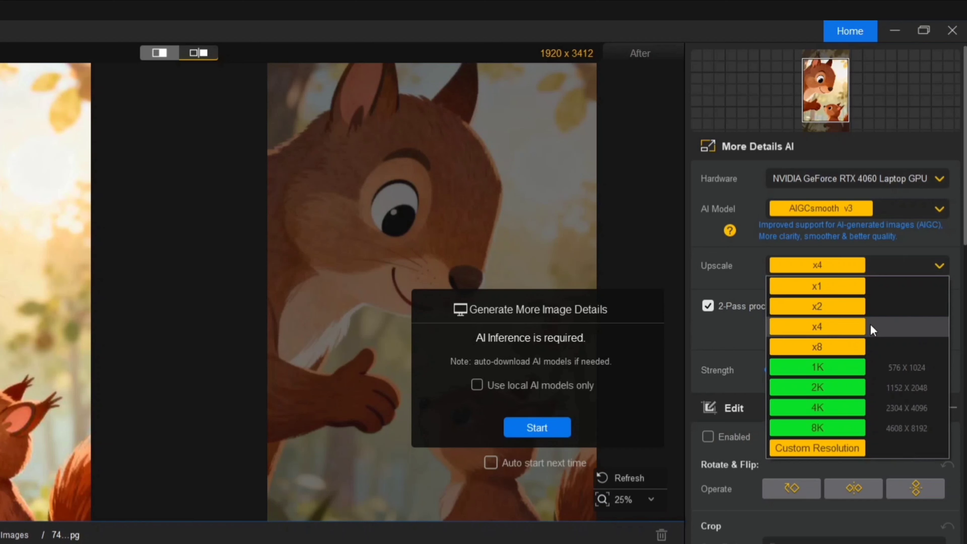
{"action": "left_click", "coordinate": [833, 345]}
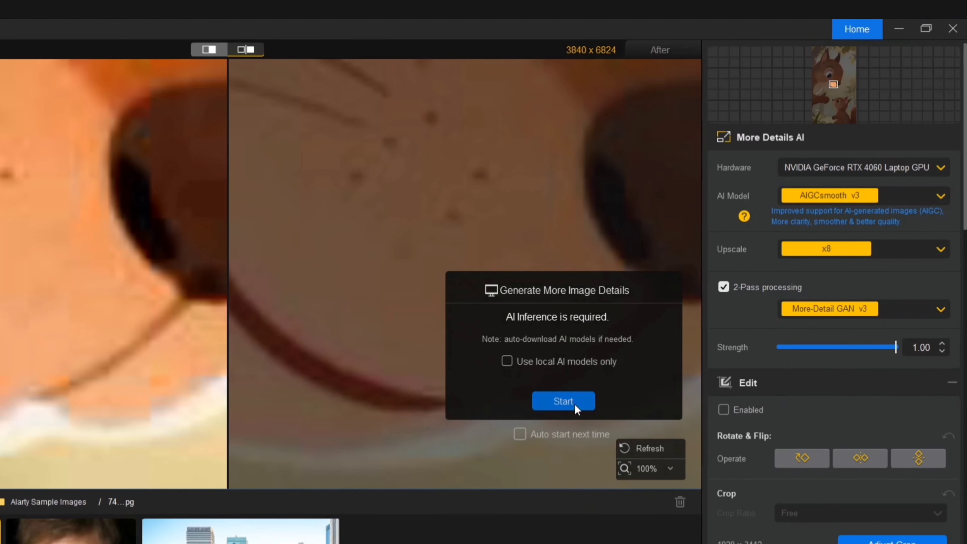
{"action": "left_click", "coordinate": [537, 428]}
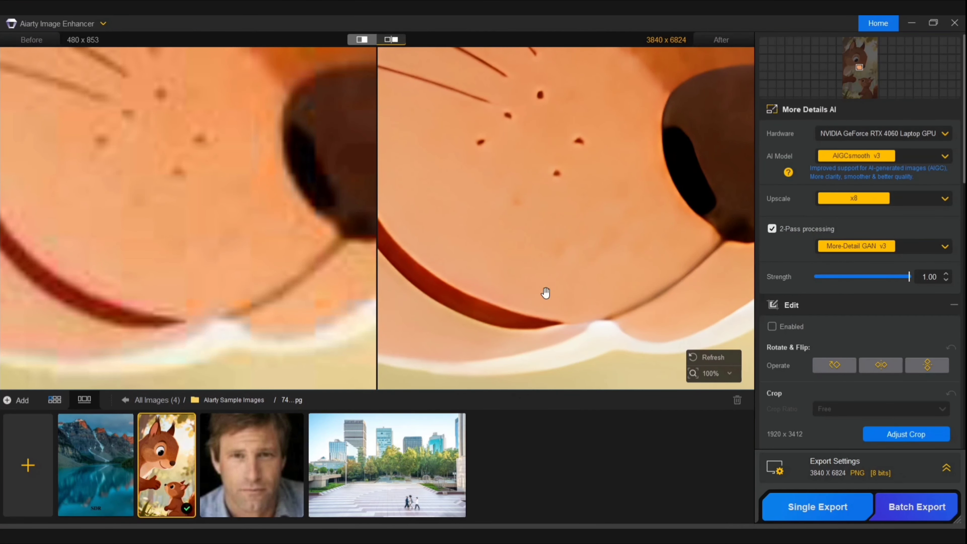
- Compare the squirrel illustration before and after enhancement in split and side-by-side views, examining the muzzle and head
{"action": "scroll", "coordinate": [323, 156], "scroll_direction": "down", "scroll_amount": 3}
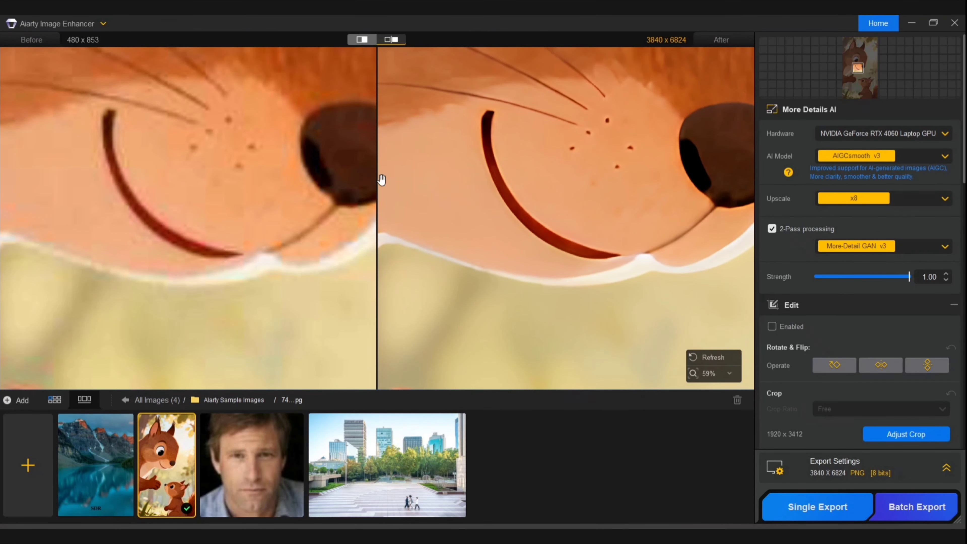
{"action": "left_click", "coordinate": [364, 40]}
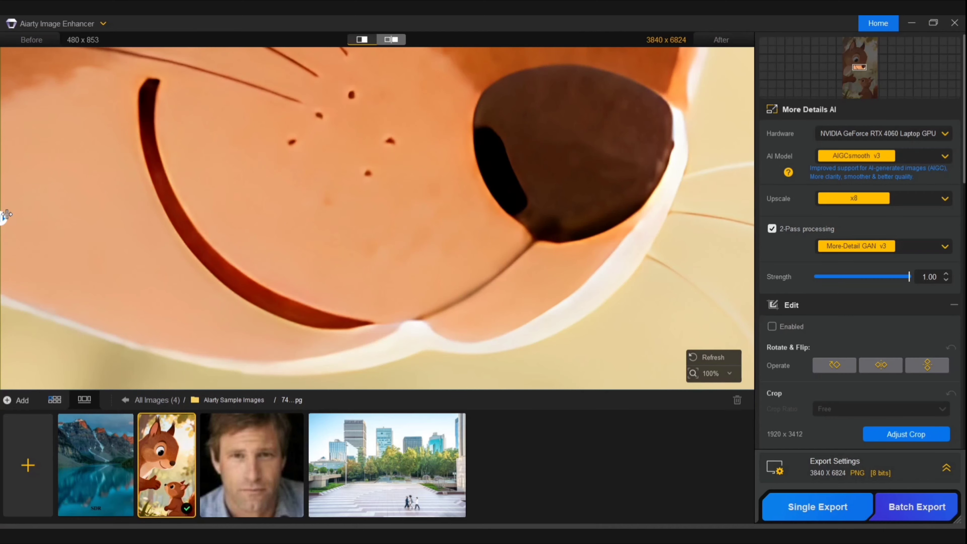
{"action": "left_click_drag", "start_coordinate": [6, 215], "coordinate": [378, 259]}
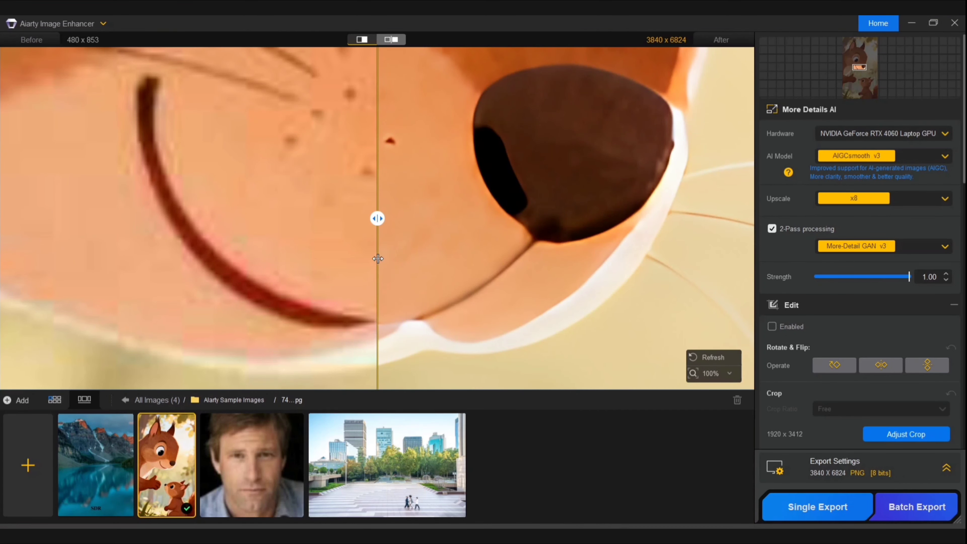
{"action": "left_click", "coordinate": [391, 39]}
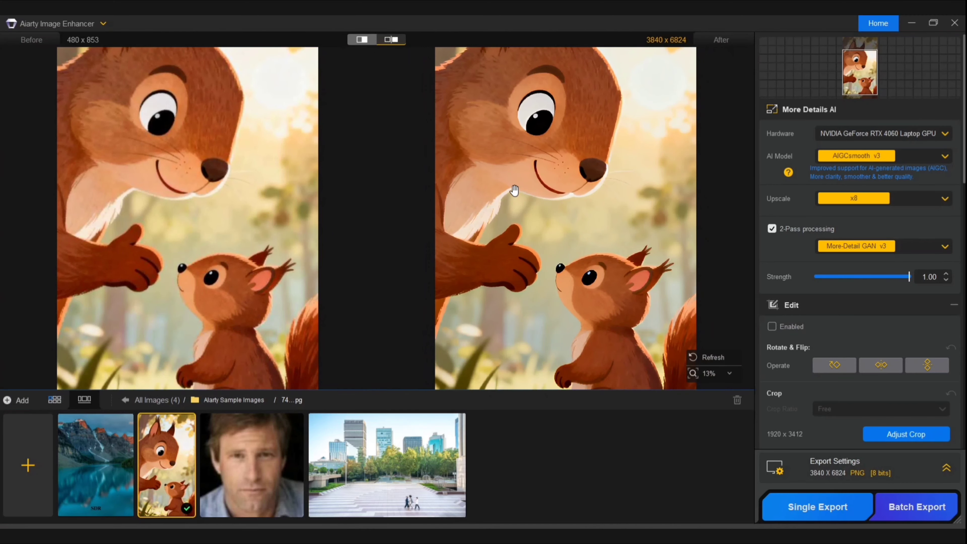
{"action": "scroll", "coordinate": [514, 191], "scroll_direction": "up", "scroll_amount": 2}
{"action": "left_click_drag", "start_coordinate": [865, 61], "coordinate": [864, 46]}
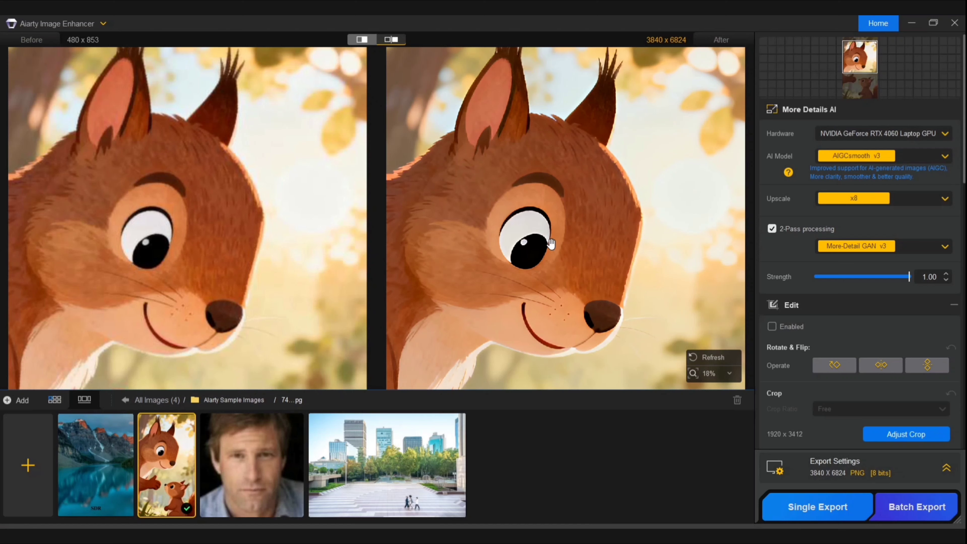
- Open the man's portrait photo with the Real-Photo v3 AI model and show it in the split before/after view
{"action": "left_click", "coordinate": [266, 468]}
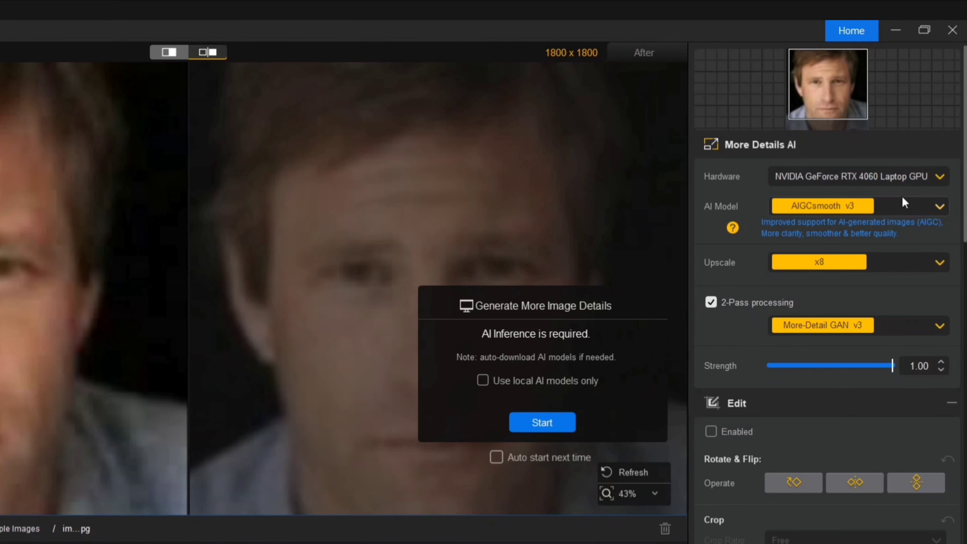
{"action": "left_click", "coordinate": [921, 157]}
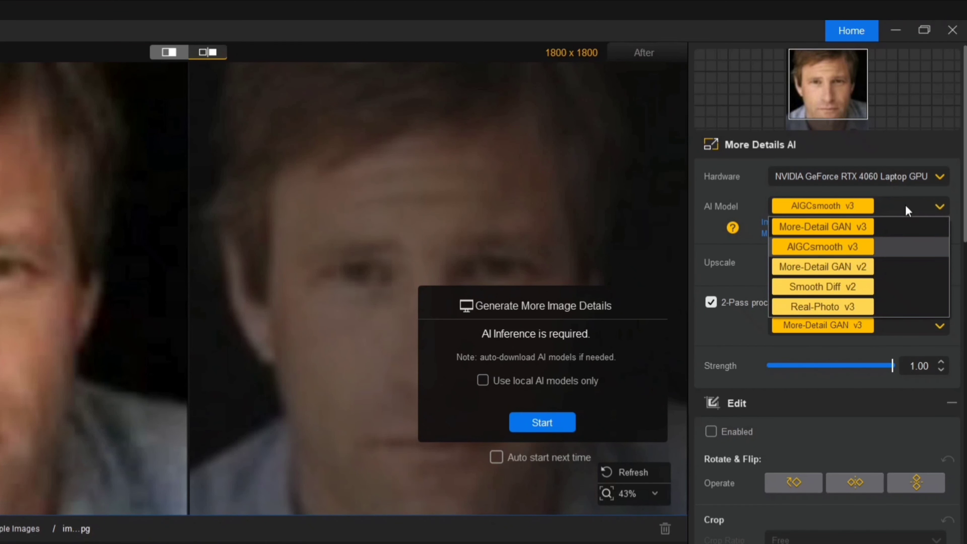
{"action": "left_click", "coordinate": [825, 307]}
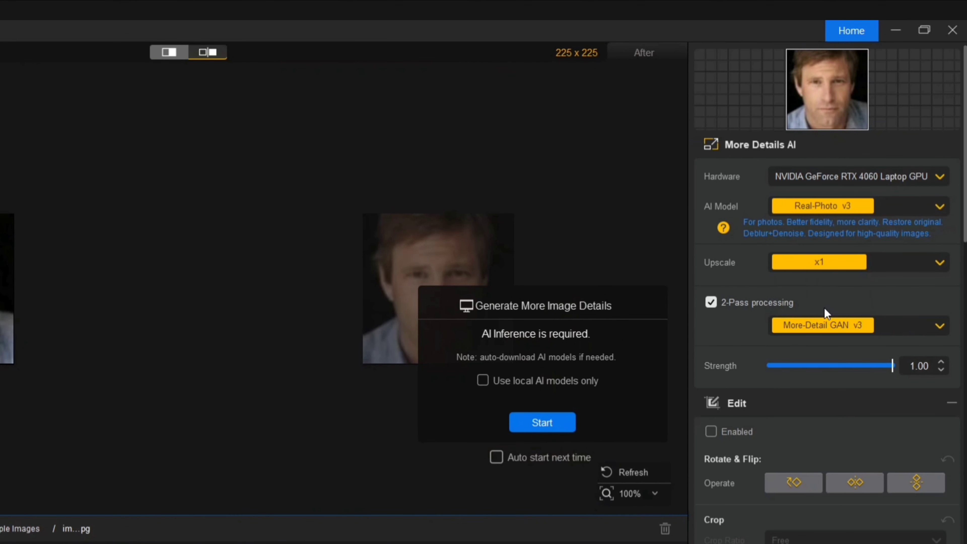
{"action": "left_click", "coordinate": [169, 53]}
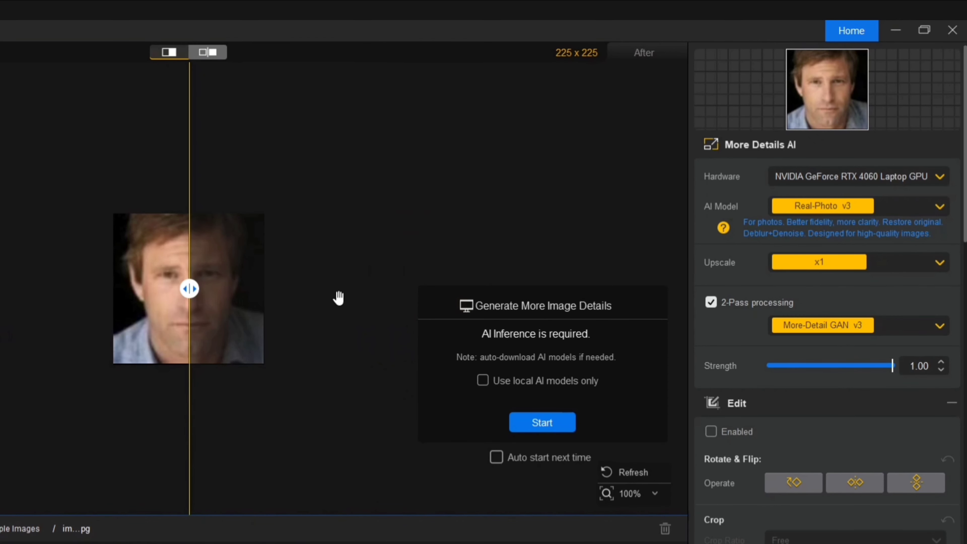
- Set the portrait's upscale to x2 and turn on face restoration
{"action": "left_click", "coordinate": [899, 261]}
{"action": "left_click", "coordinate": [828, 299]}
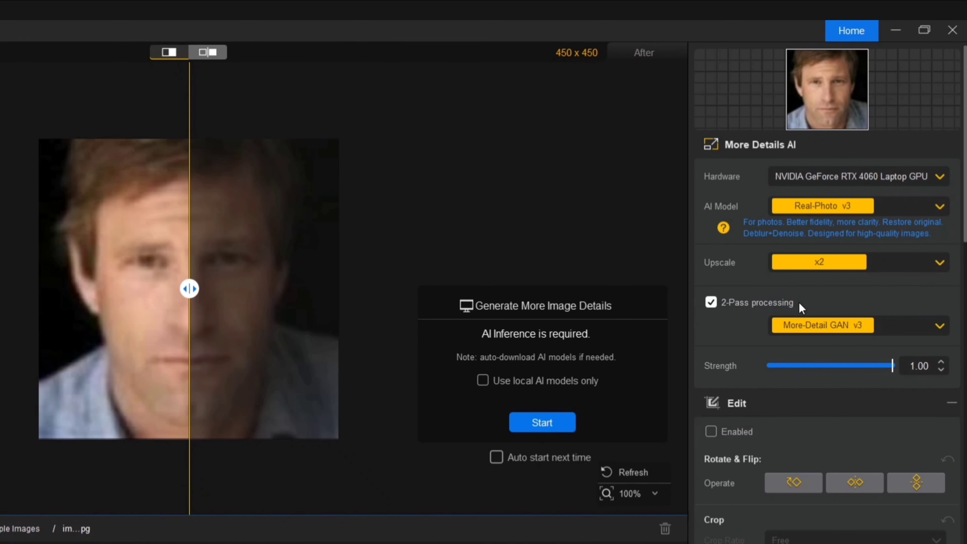
{"action": "scroll", "coordinate": [799, 303], "scroll_direction": "down", "scroll_amount": 8}
{"action": "scroll", "coordinate": [789, 307], "scroll_direction": "down", "scroll_amount": 7}
{"action": "left_click", "coordinate": [738, 365]}
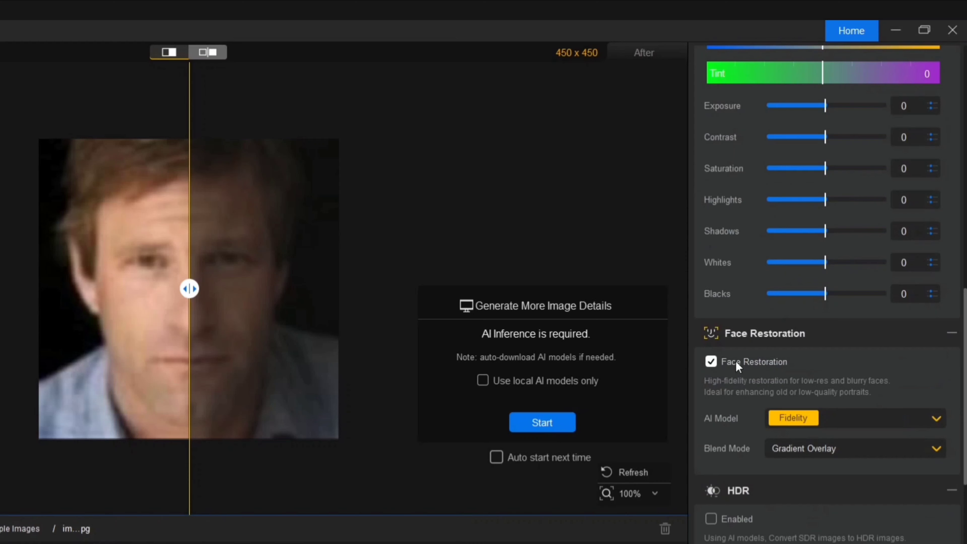
{"action": "left_click", "coordinate": [711, 362]}
{"action": "left_click", "coordinate": [711, 362]}
- Review the face restoration models, choose Fidelity and generate the portrait's enhanced preview
{"action": "left_click", "coordinate": [842, 420]}
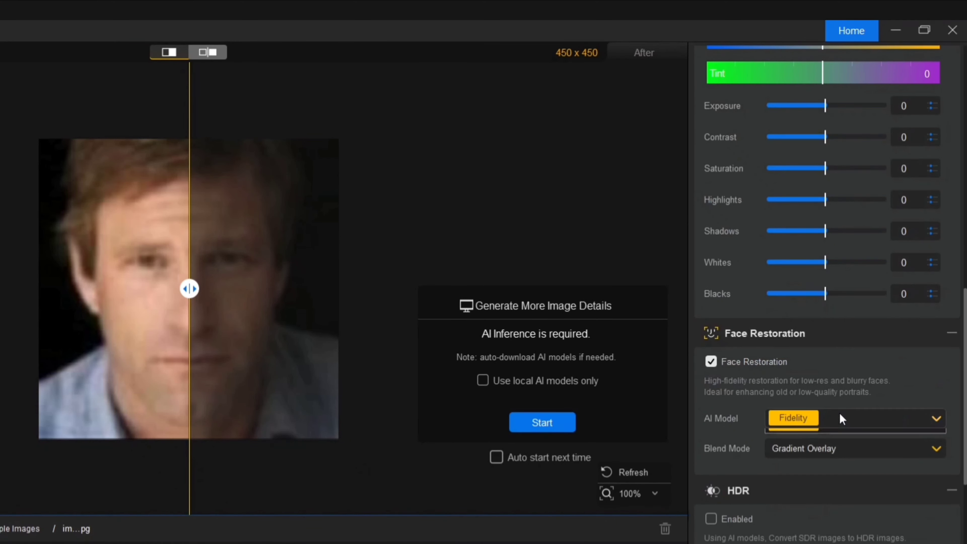
{"action": "left_click", "coordinate": [804, 457]}
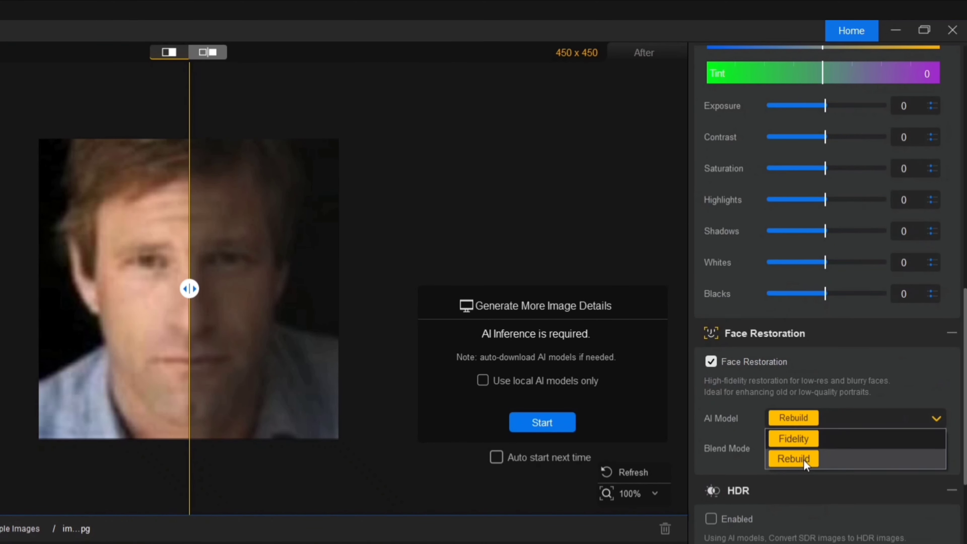
{"action": "left_click", "coordinate": [830, 410]}
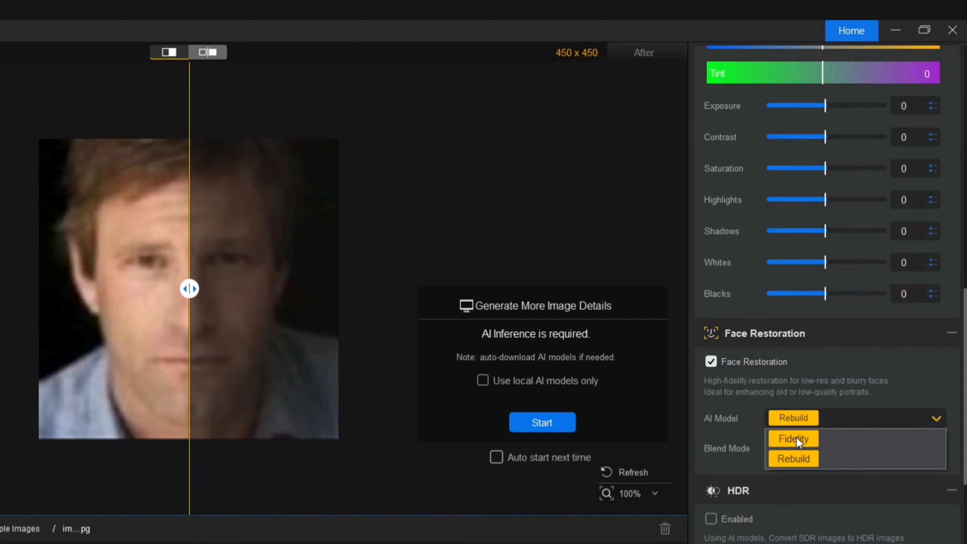
{"action": "left_click", "coordinate": [797, 438]}
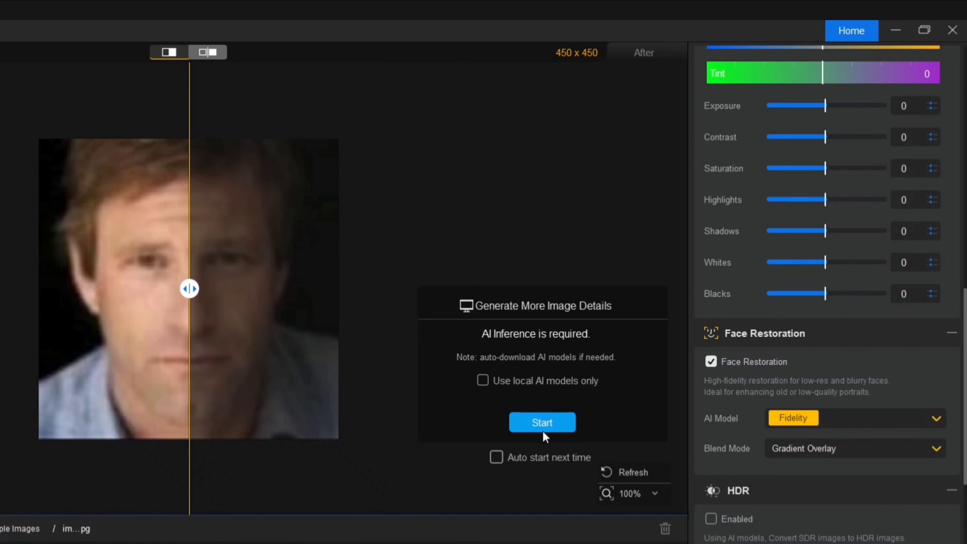
{"action": "left_click", "coordinate": [541, 422]}
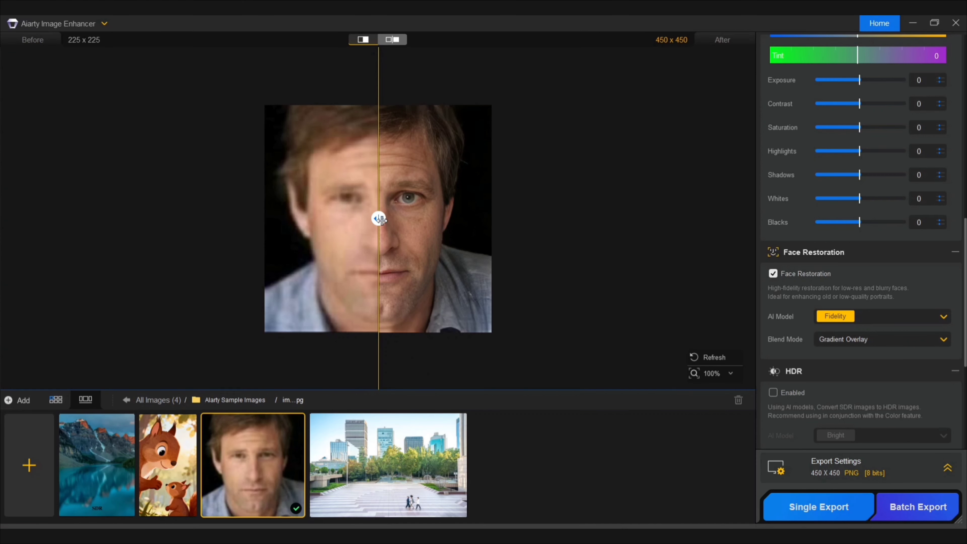
- Compare the portrait before and after enhancement in split and side-by-side views, finishing with the enhanced version shown in full
{"action": "mouse_move", "coordinate": [379, 221]}
{"action": "left_mouse_down"}
{"action": "mouse_move", "coordinate": [201, 219]}
{"action": "mouse_move", "coordinate": [493, 219]}
{"action": "mouse_move", "coordinate": [181, 218]}
{"action": "mouse_move", "coordinate": [454, 219]}
{"action": "mouse_move", "coordinate": [381, 208]}
{"action": "left_mouse_up"}
{"action": "left_click", "coordinate": [392, 39]}
{"action": "scroll", "coordinate": [435, 239], "scroll_direction": "up", "scroll_amount": 2}
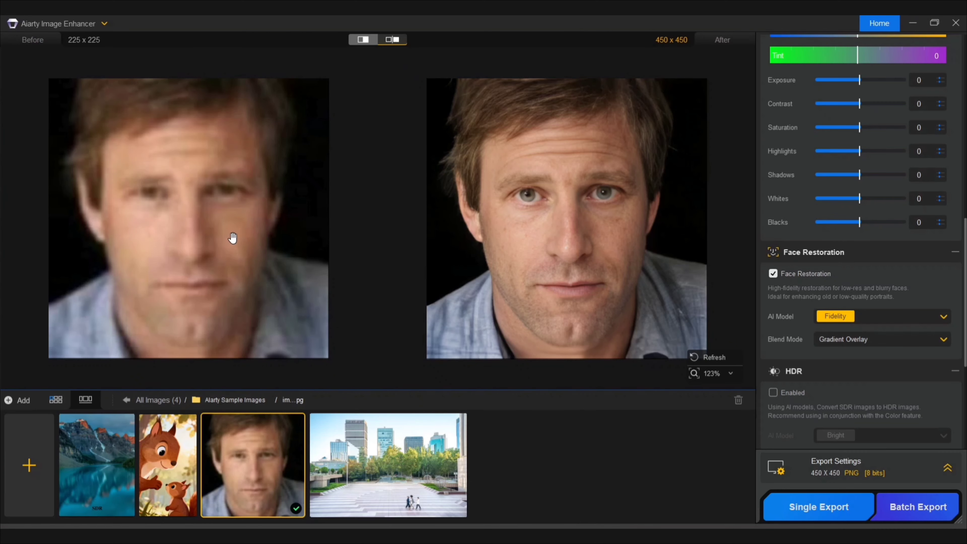
{"action": "left_click", "coordinate": [366, 38]}
{"action": "left_click_drag", "start_coordinate": [379, 218], "coordinate": [187, 218]}
- Enable editing on the portrait, mirror it horizontally in an upright orientation and generate the preview again
{"action": "scroll", "coordinate": [848, 297], "scroll_direction": "up", "scroll_amount": 10}
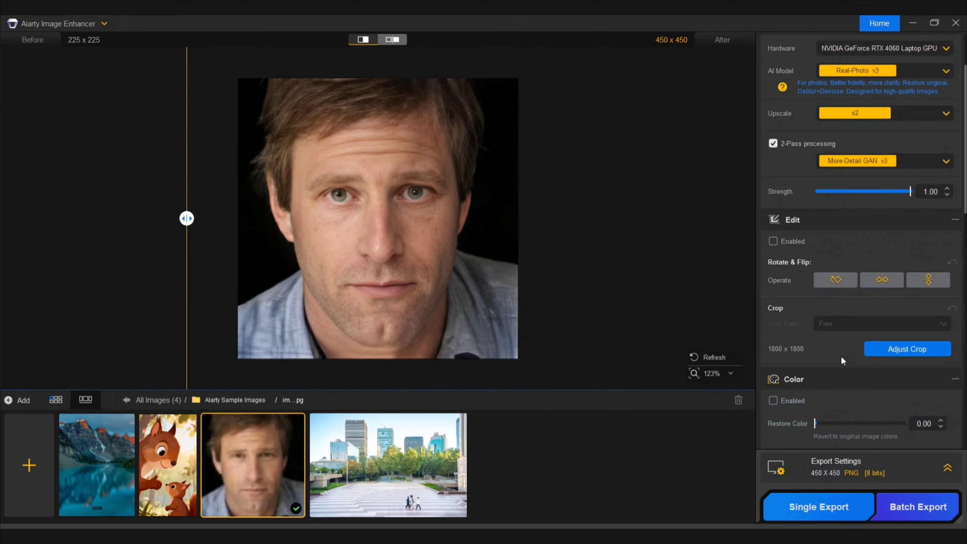
{"action": "left_click", "coordinate": [776, 238]}
{"action": "left_click", "coordinate": [832, 280]}
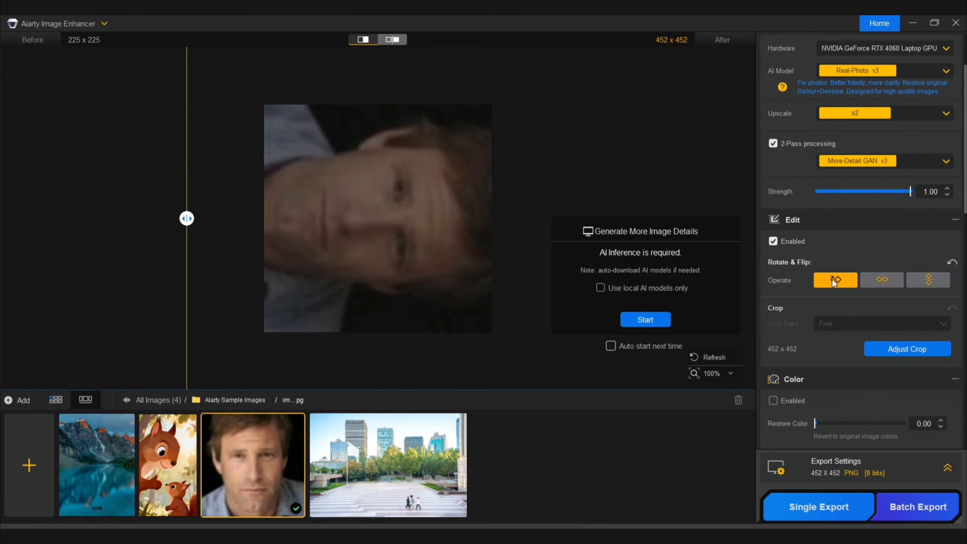
{"action": "left_click", "coordinate": [882, 279]}
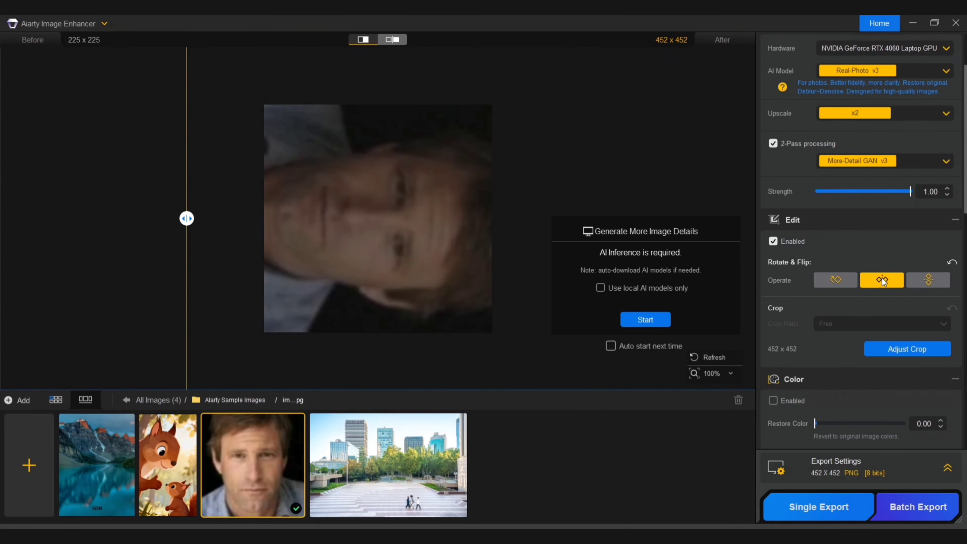
{"action": "left_click", "coordinate": [839, 281]}
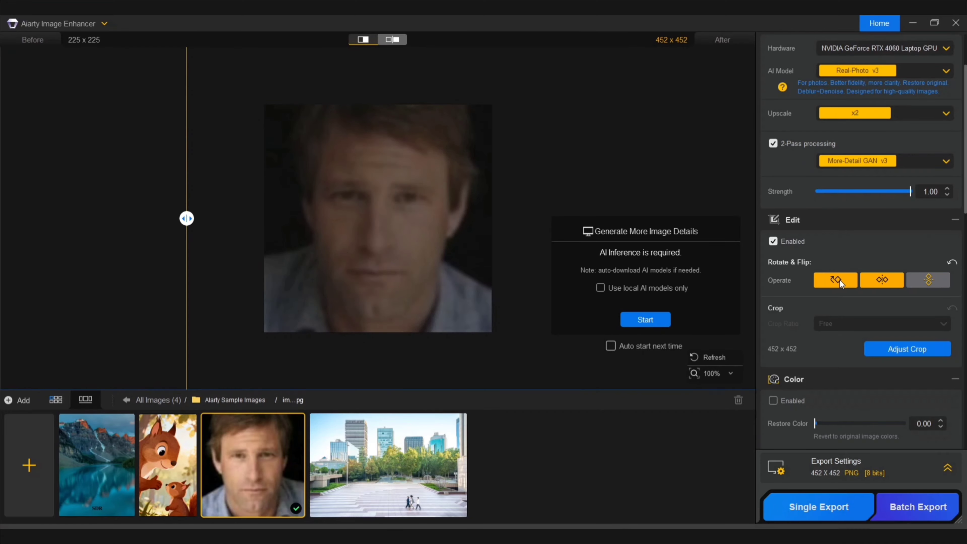
{"action": "left_click", "coordinate": [652, 322]}
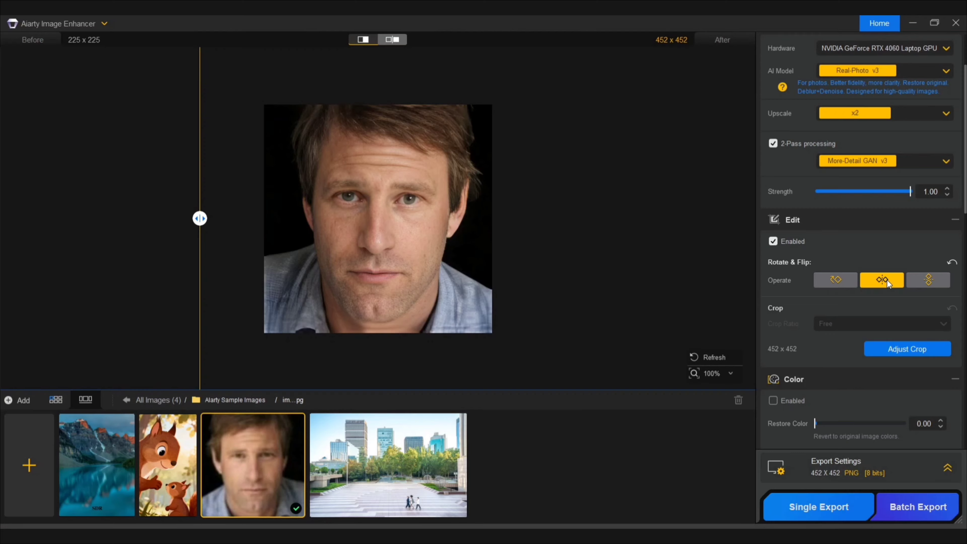
{"action": "left_click", "coordinate": [832, 282]}
{"action": "left_click", "coordinate": [832, 281]}
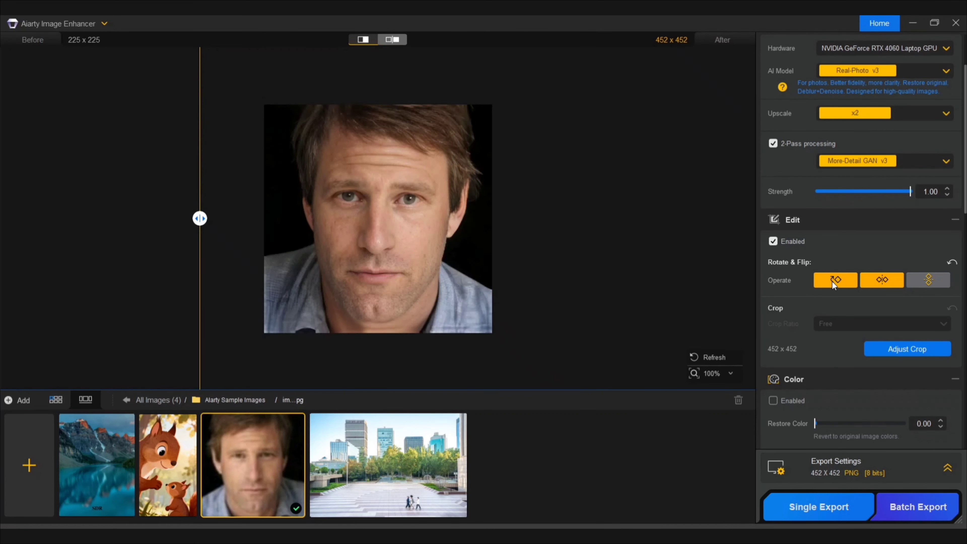
{"action": "left_click", "coordinate": [883, 281]}
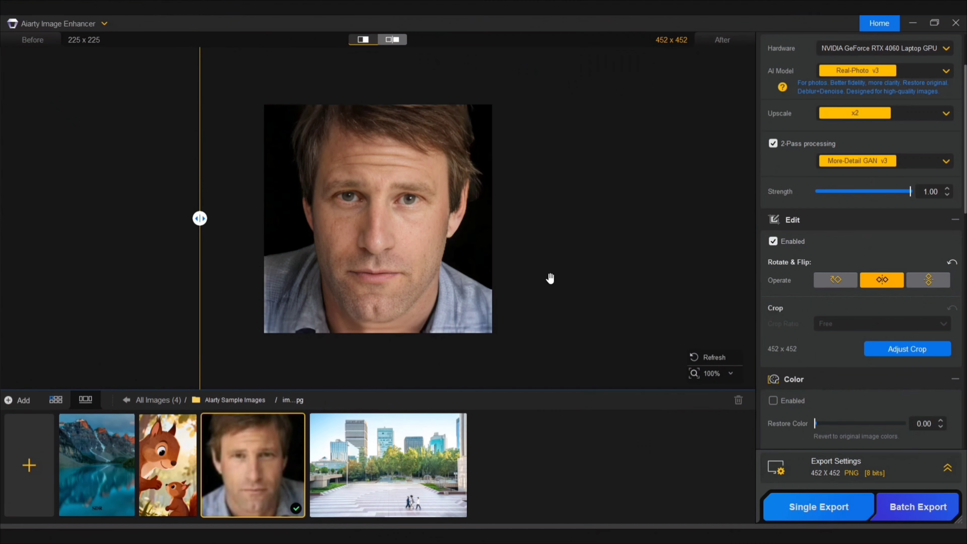
- Open the mountain lake photo and move the comparison divider so the whole original version is shown
{"action": "left_click", "coordinate": [94, 461]}
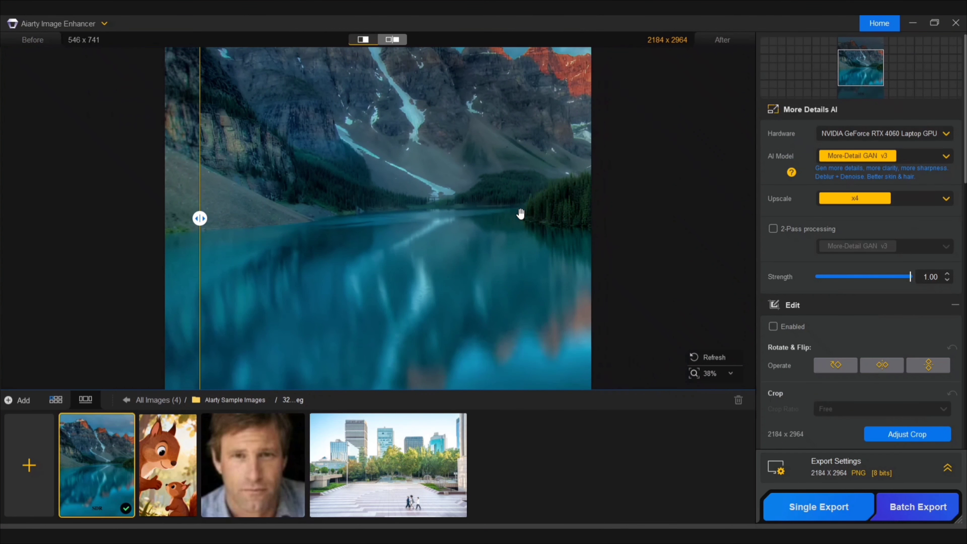
{"action": "left_click_drag", "start_coordinate": [200, 218], "coordinate": [609, 218]}
{"action": "scroll", "coordinate": [403, 283], "scroll_direction": "up", "scroll_amount": 5}
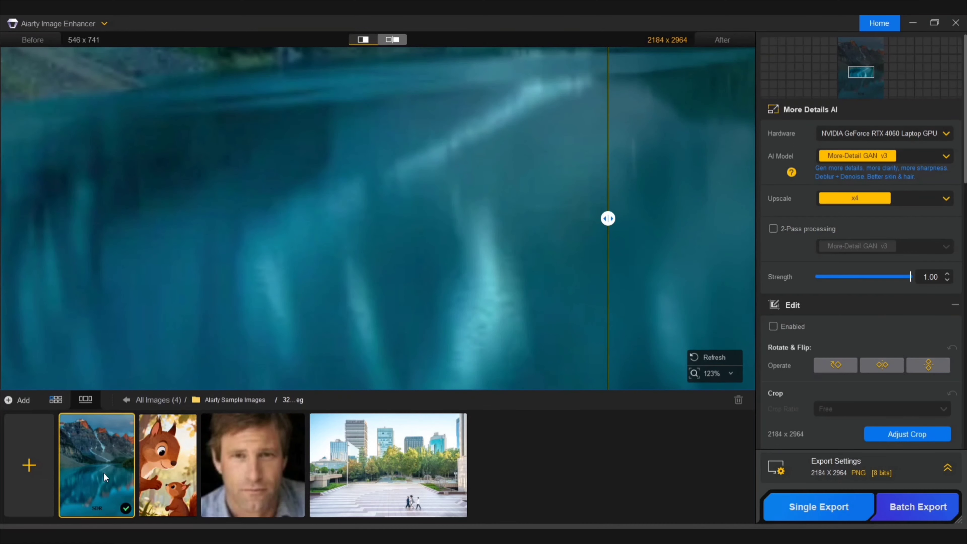
{"action": "scroll", "coordinate": [436, 225], "scroll_direction": "down", "scroll_amount": 6}
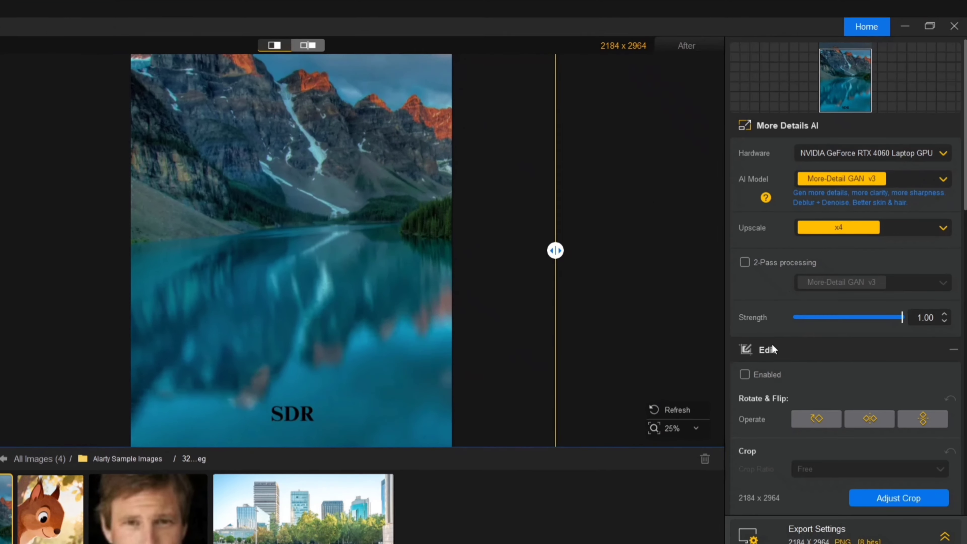
- Turn off face restoration for the lake photo and enable HDR with the Bright AI model
{"action": "scroll", "coordinate": [851, 292], "scroll_direction": "down", "scroll_amount": 10}
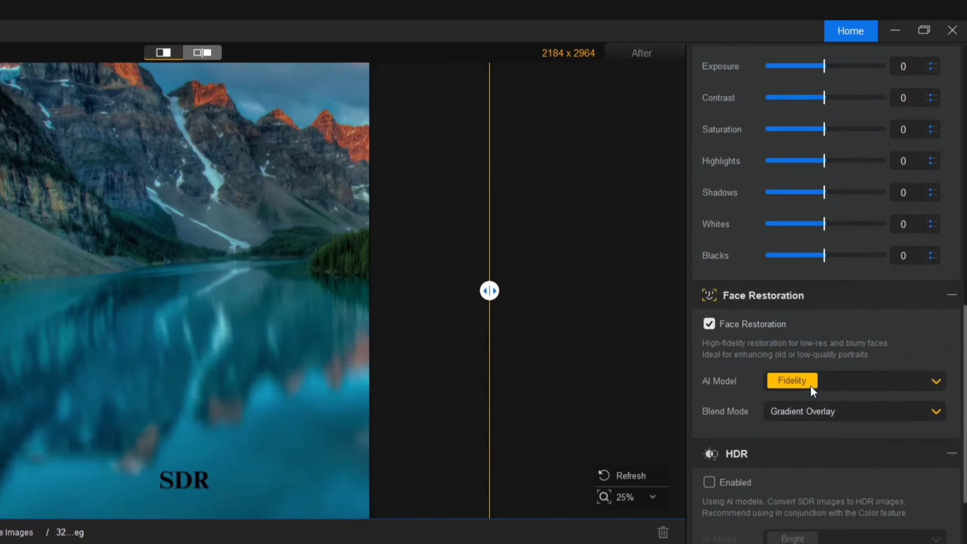
{"action": "scroll", "coordinate": [743, 290], "scroll_direction": "down", "scroll_amount": 3}
{"action": "left_click", "coordinate": [708, 201]}
{"action": "scroll", "coordinate": [753, 257], "scroll_direction": "down", "scroll_amount": 3}
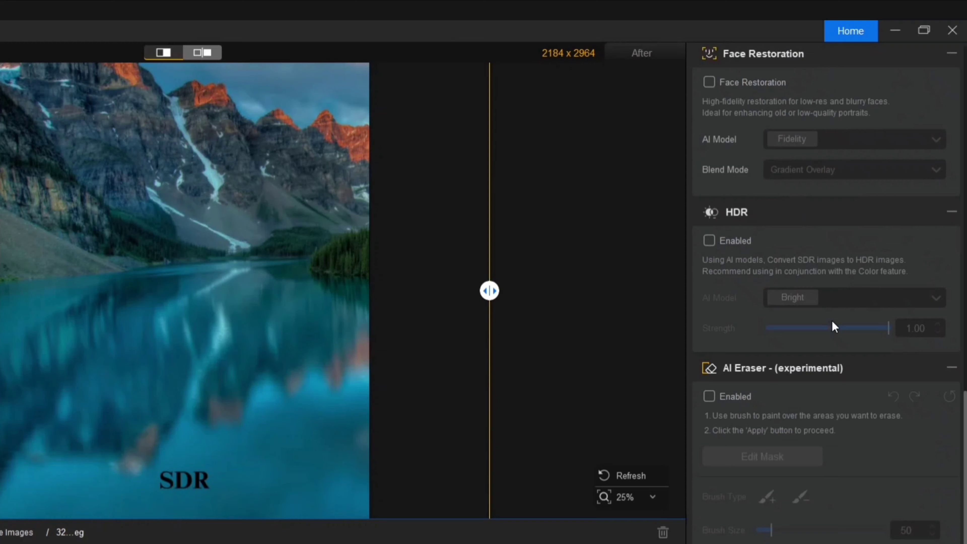
{"action": "left_click", "coordinate": [710, 241]}
{"action": "left_click", "coordinate": [820, 295]}
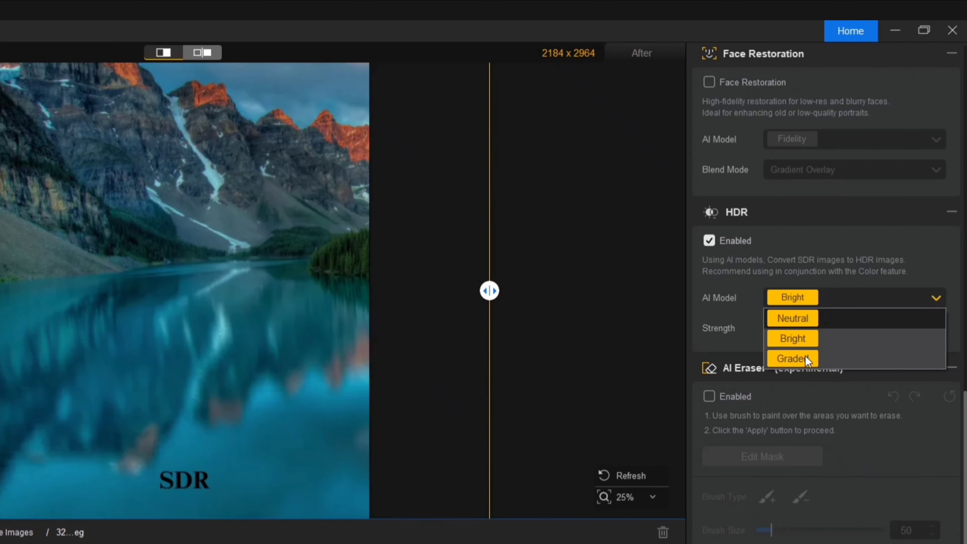
{"action": "left_click", "coordinate": [801, 338]}
- Keep the lake photo at x4 upscale with More-Detail GAN v3, enable 2-pass processing and generate the preview
{"action": "scroll", "coordinate": [805, 362], "scroll_direction": "up", "scroll_amount": 10}
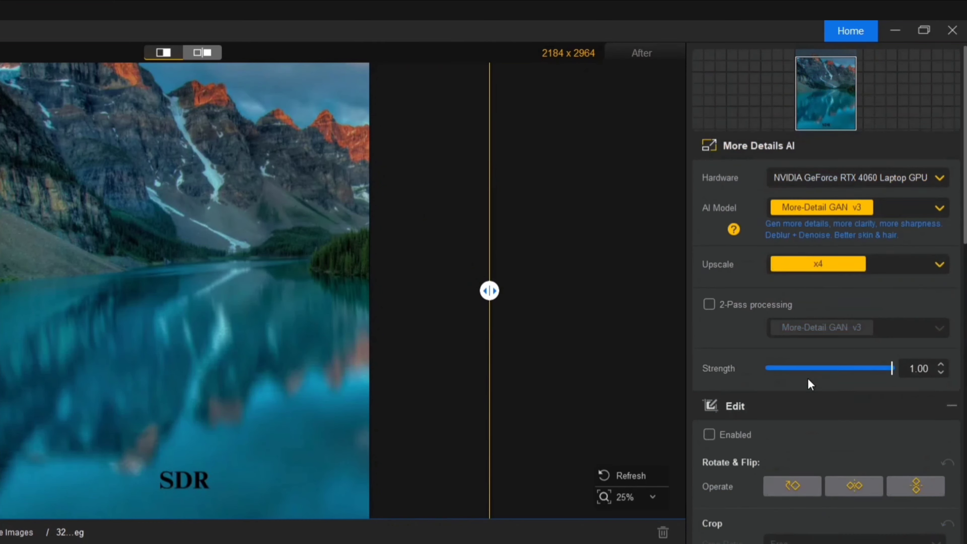
{"action": "left_click", "coordinate": [858, 268]}
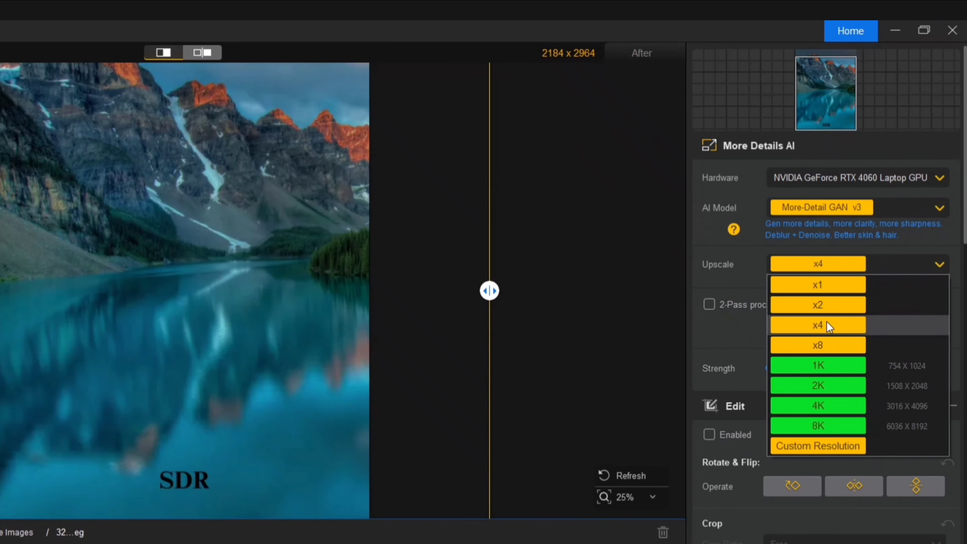
{"action": "left_click", "coordinate": [827, 321]}
{"action": "left_click", "coordinate": [848, 201]}
{"action": "left_click", "coordinate": [829, 225]}
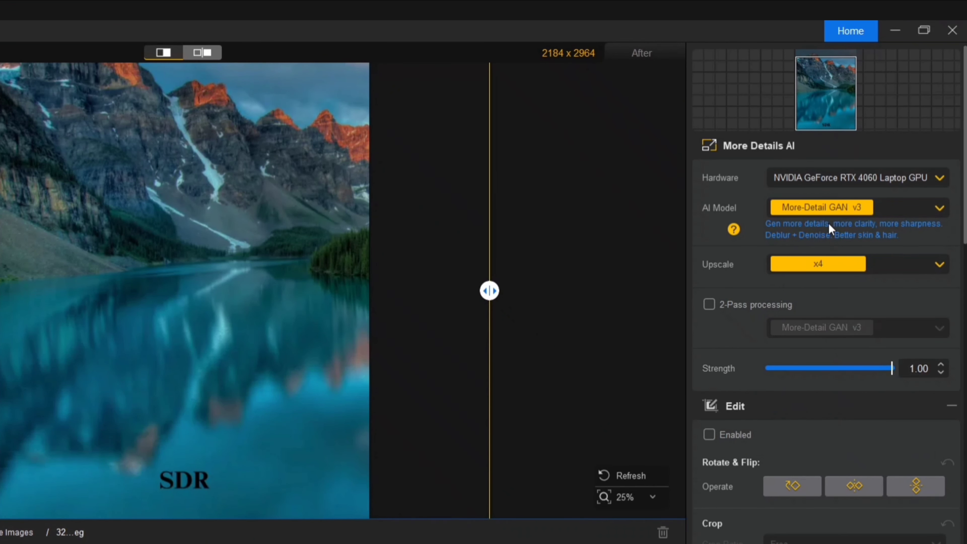
{"action": "left_click", "coordinate": [709, 305]}
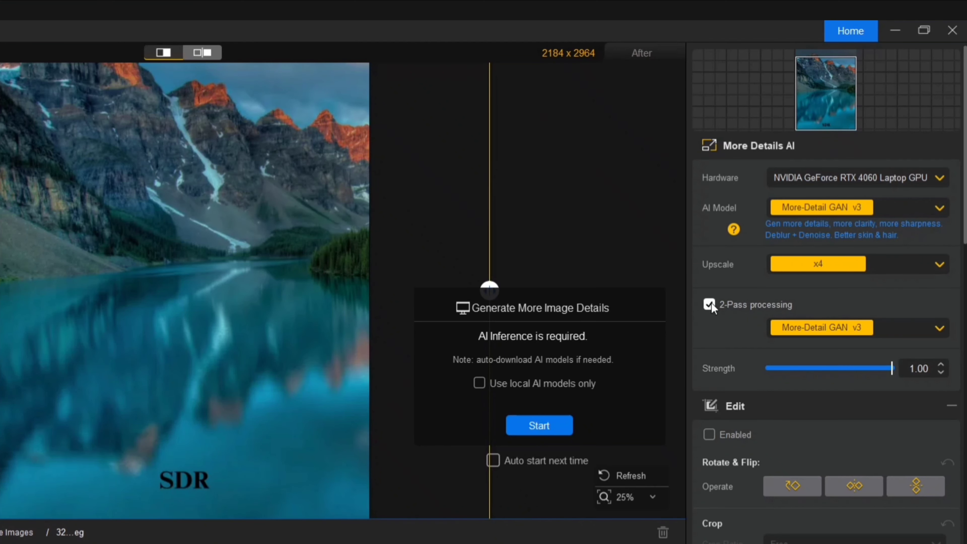
{"action": "left_click", "coordinate": [541, 427]}
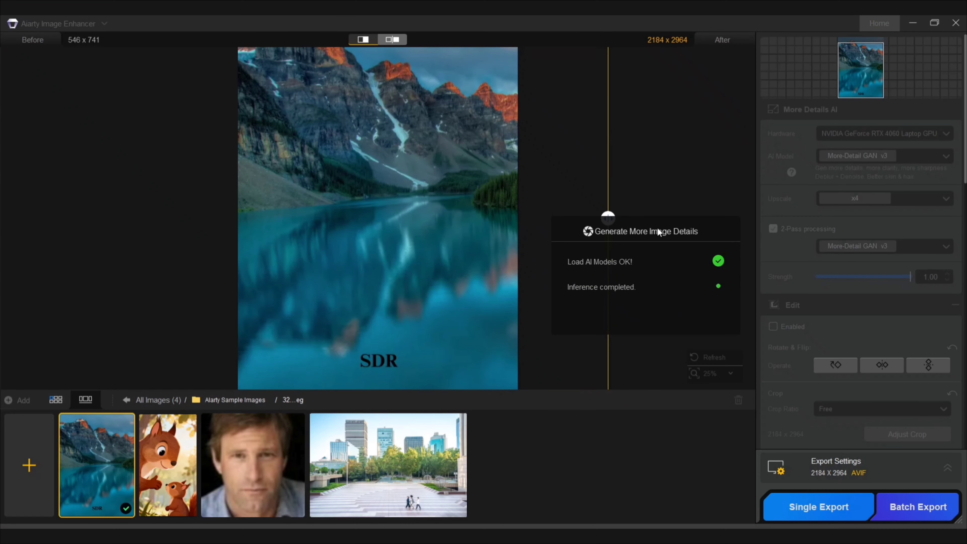
- Compare the lake photo before and after enhancement in split and side-by-side views, examining the mountain peaks
{"action": "left_click_drag", "start_coordinate": [605, 219], "coordinate": [379, 237]}
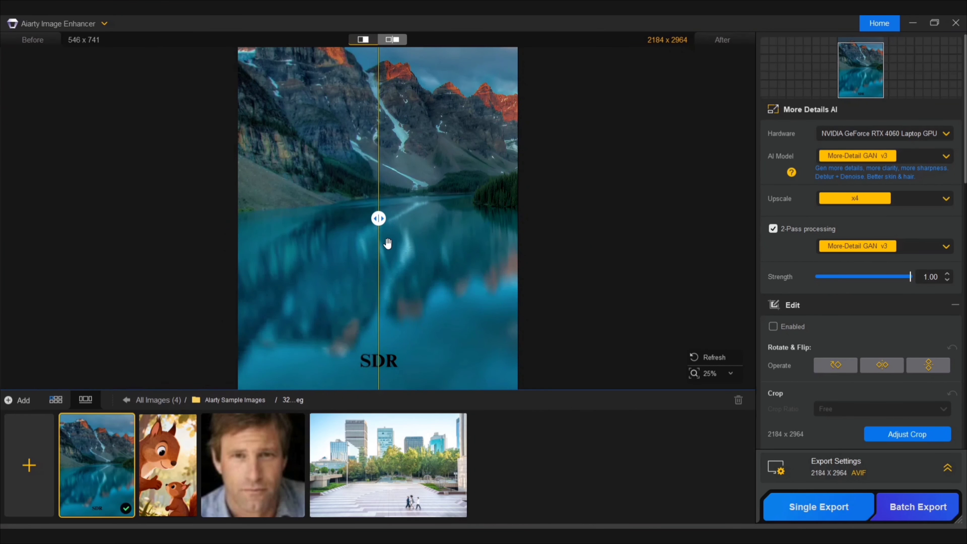
{"action": "scroll", "coordinate": [388, 243], "scroll_direction": "up", "scroll_amount": 4}
{"action": "left_click_drag", "start_coordinate": [861, 87], "coordinate": [863, 41]}
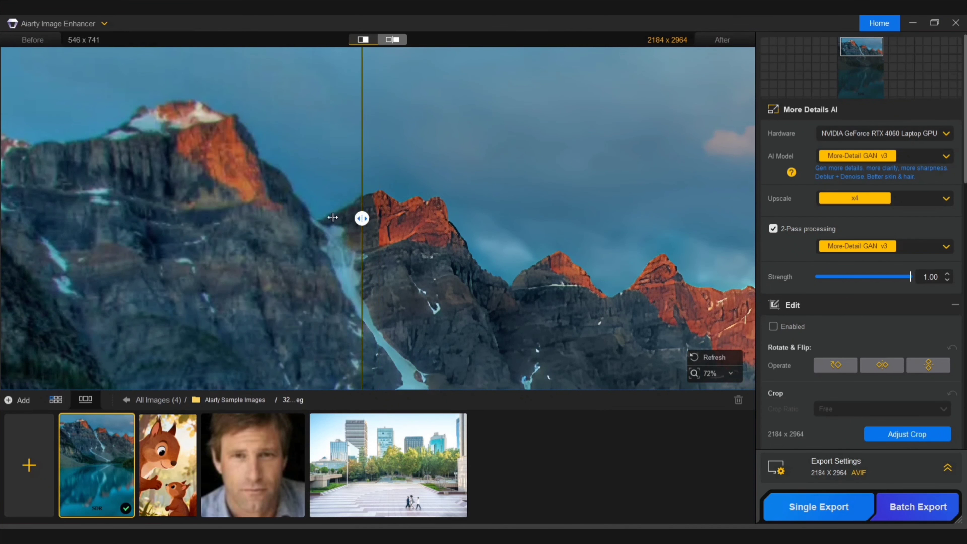
{"action": "left_click_drag", "start_coordinate": [333, 217], "coordinate": [354, 260]}
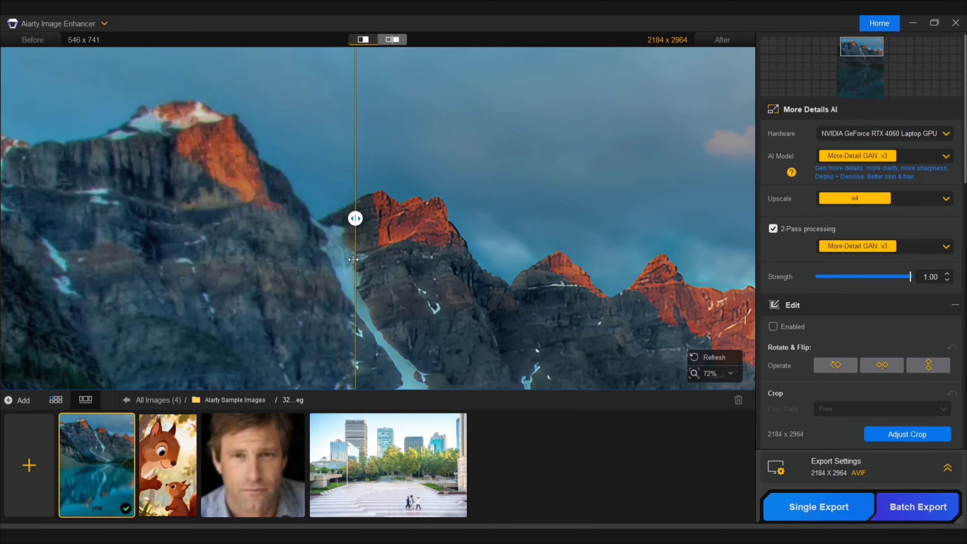
{"action": "scroll", "coordinate": [354, 259], "scroll_direction": "down", "scroll_amount": 4}
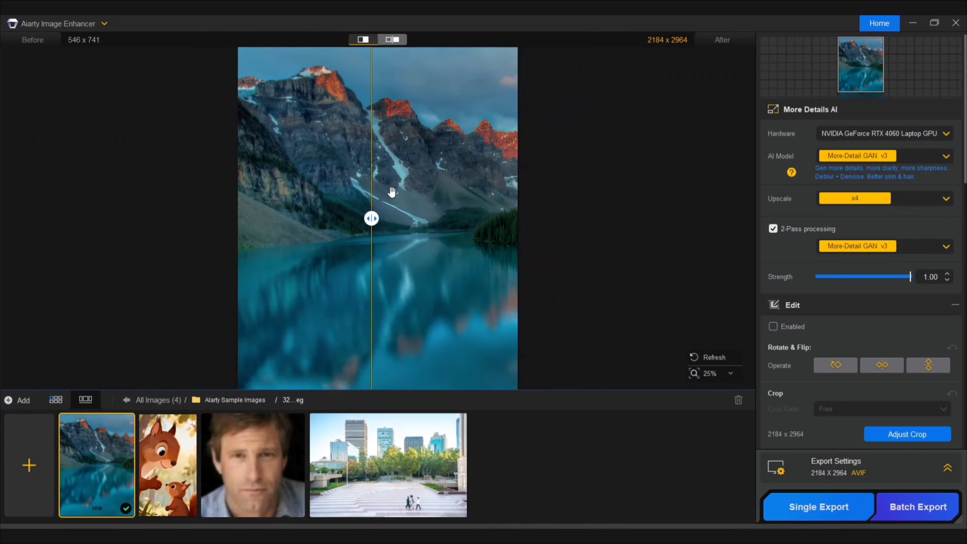
{"action": "left_click", "coordinate": [393, 39]}
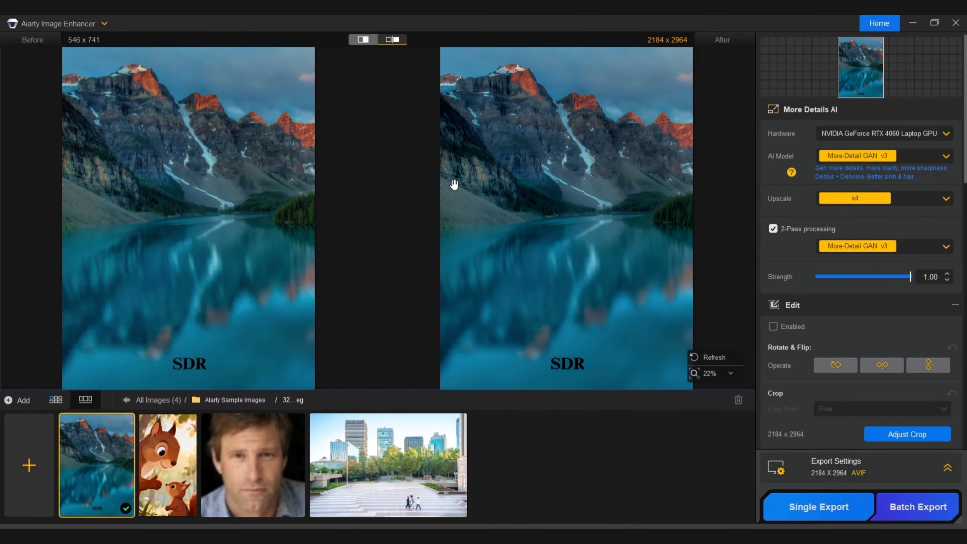
{"action": "left_click", "coordinate": [365, 40]}
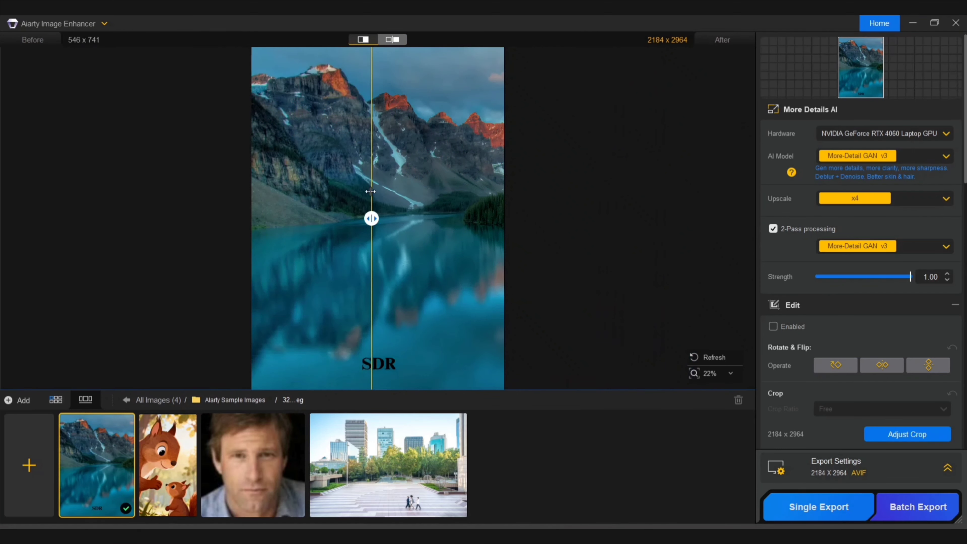
{"action": "left_click_drag", "start_coordinate": [372, 218], "coordinate": [527, 218]}
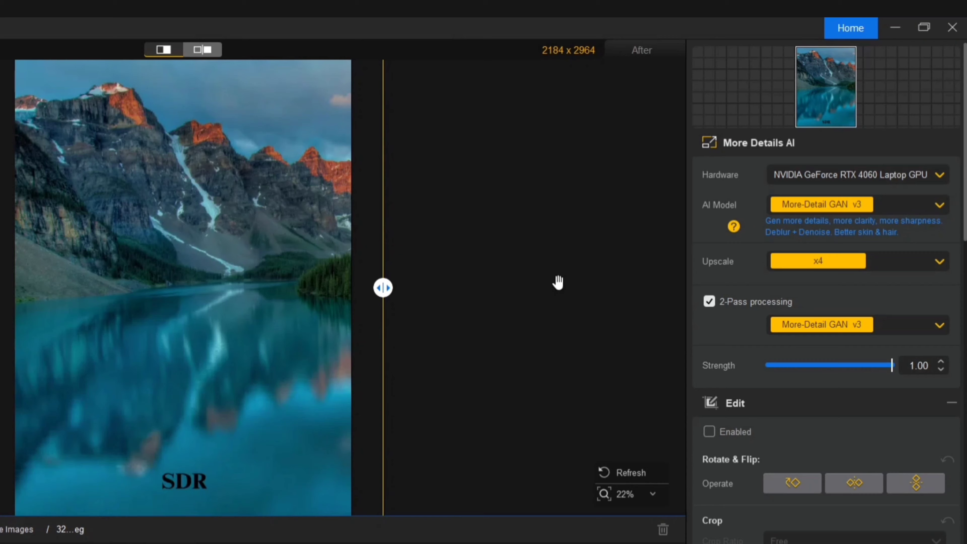
- Enable the AI Eraser, paint a mask over the SDR caption on the lake photo, and apply and finish the erasure
{"action": "scroll", "coordinate": [844, 235], "scroll_direction": "down", "scroll_amount": 15}
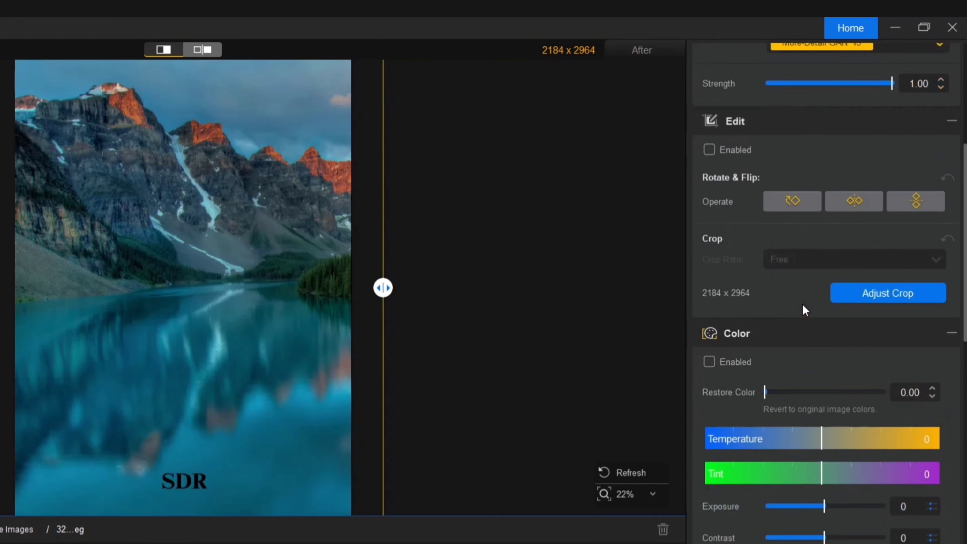
{"action": "left_click", "coordinate": [709, 360]}
{"action": "left_click", "coordinate": [748, 420]}
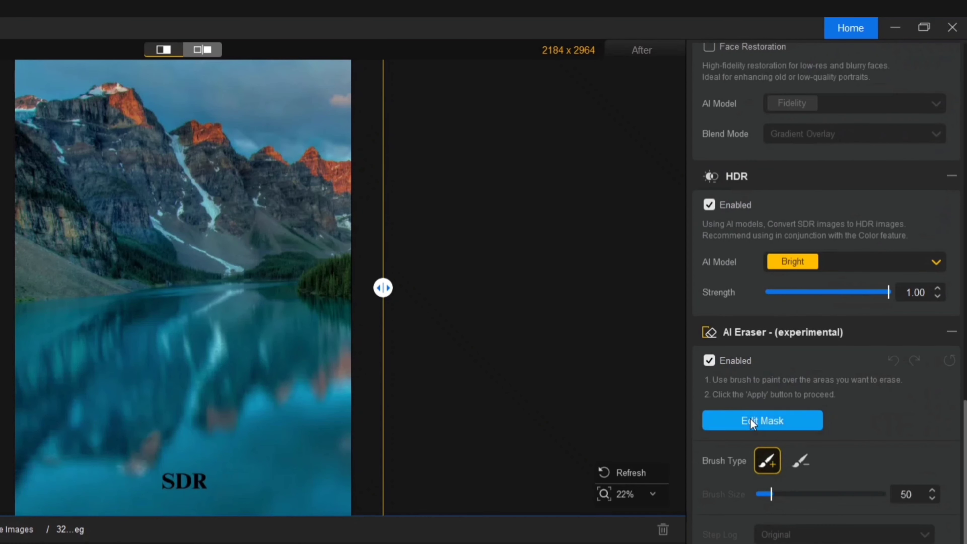
{"action": "scroll", "coordinate": [162, 425], "scroll_direction": "down", "scroll_amount": 1}
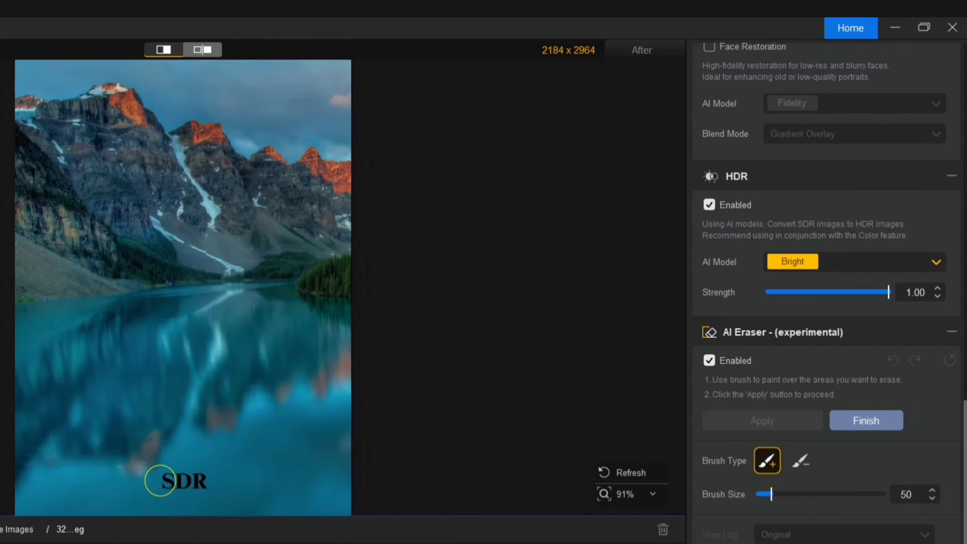
{"action": "left_click_drag", "start_coordinate": [160, 479], "coordinate": [203, 480]}
{"action": "left_click", "coordinate": [763, 421]}
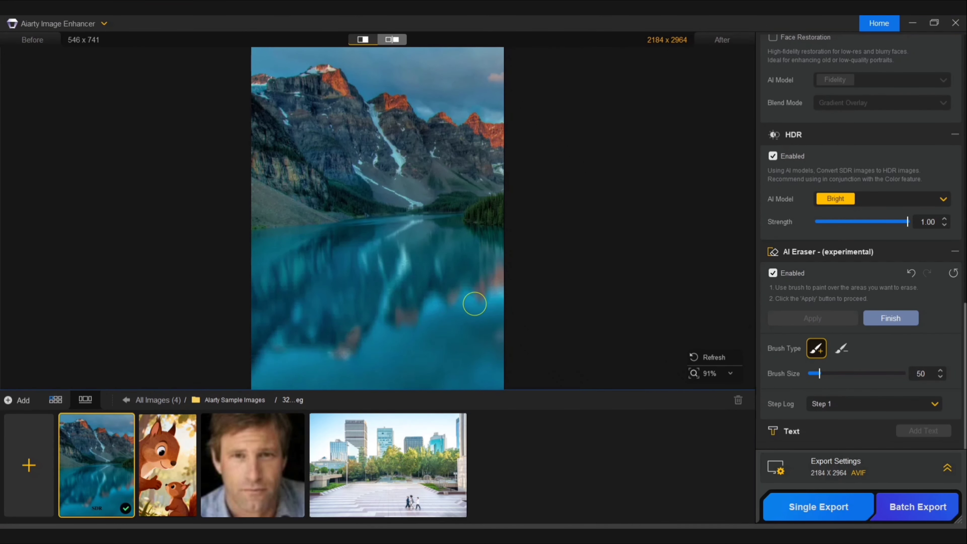
{"action": "left_click", "coordinate": [885, 318]}
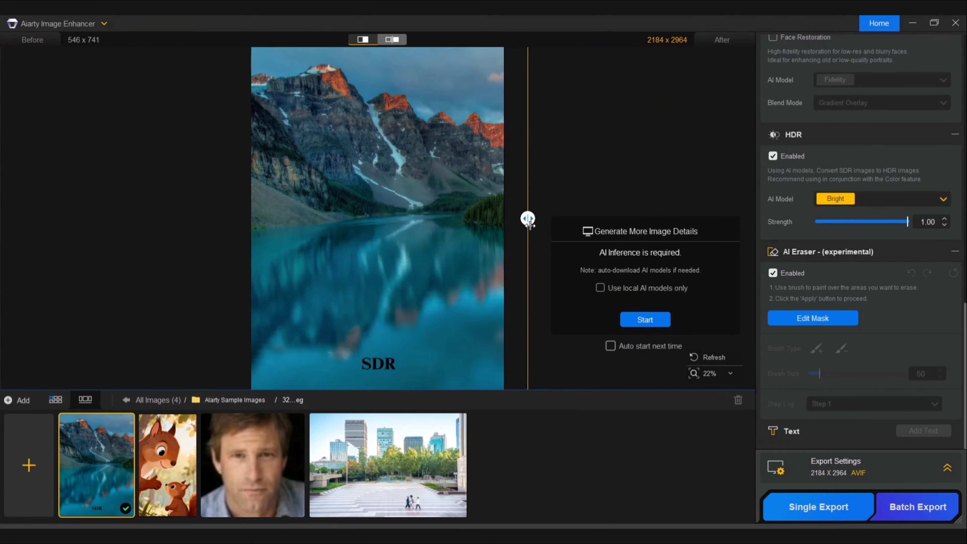
- Generate the enhanced preview of the lake photo and move the comparison divider to reveal the whole processed version
{"action": "left_click_drag", "start_coordinate": [529, 218], "coordinate": [521, 263]}
{"action": "left_click", "coordinate": [656, 321]}
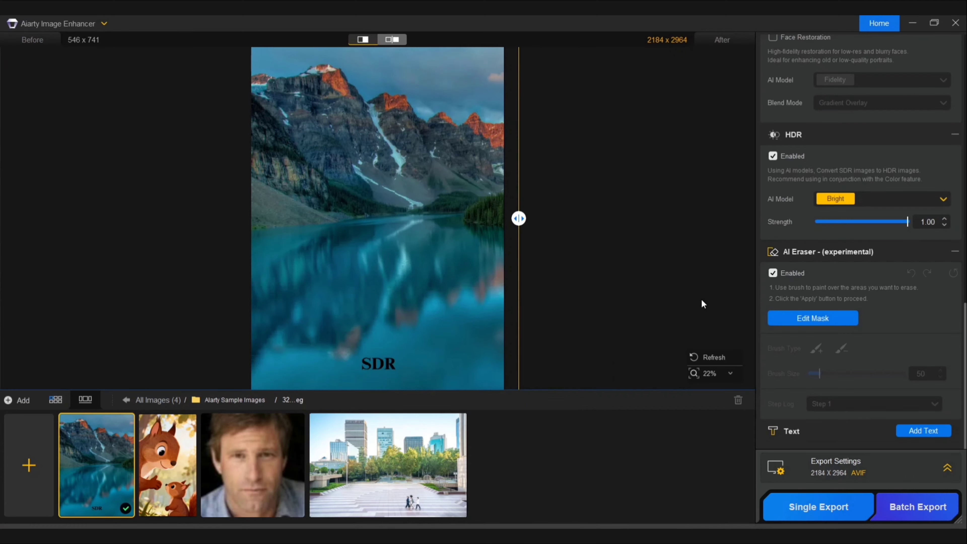
{"action": "left_click_drag", "start_coordinate": [518, 229], "coordinate": [205, 262]}
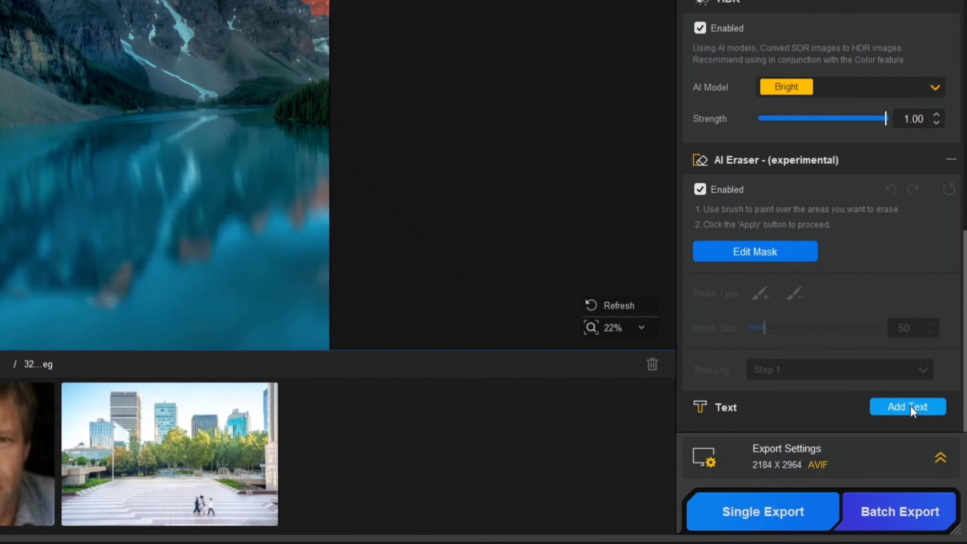
- Add a text object to the lake photo and position it over the original SDR caption using the comparison divider
{"action": "left_click", "coordinate": [923, 431]}
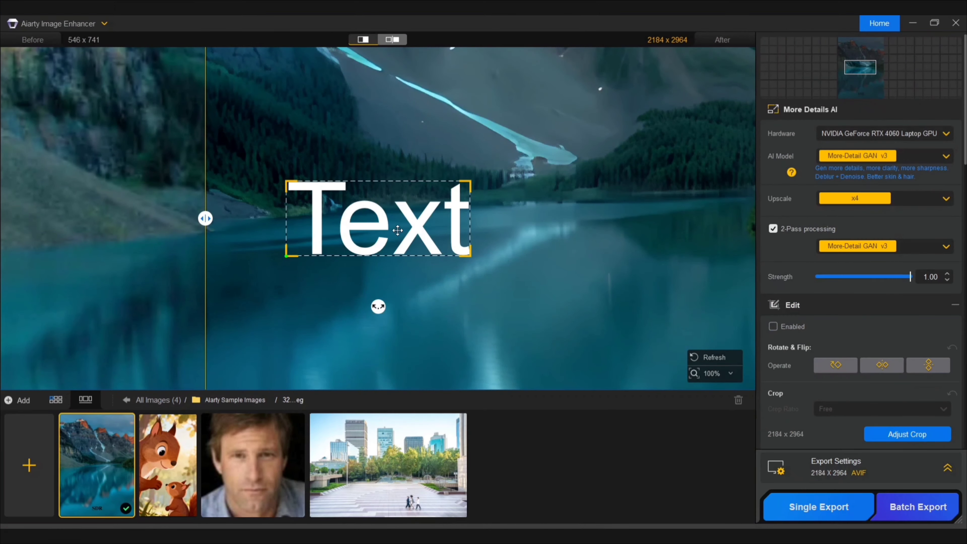
{"action": "scroll", "coordinate": [361, 215], "scroll_direction": "down", "scroll_amount": 4}
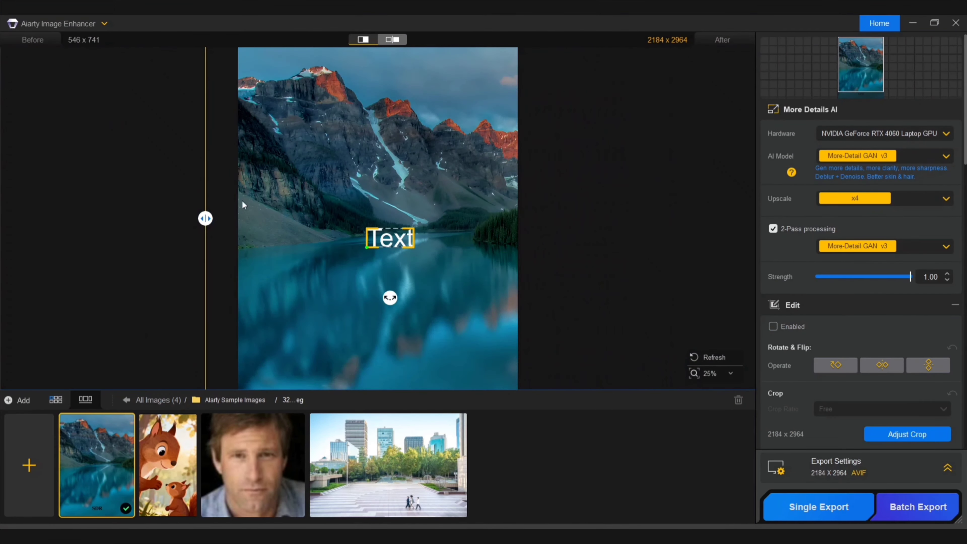
{"action": "left_click_drag", "start_coordinate": [205, 219], "coordinate": [451, 219]}
{"action": "scroll", "coordinate": [413, 270], "scroll_direction": "down", "scroll_amount": 1}
{"action": "left_click_drag", "start_coordinate": [413, 270], "coordinate": [405, 375]}
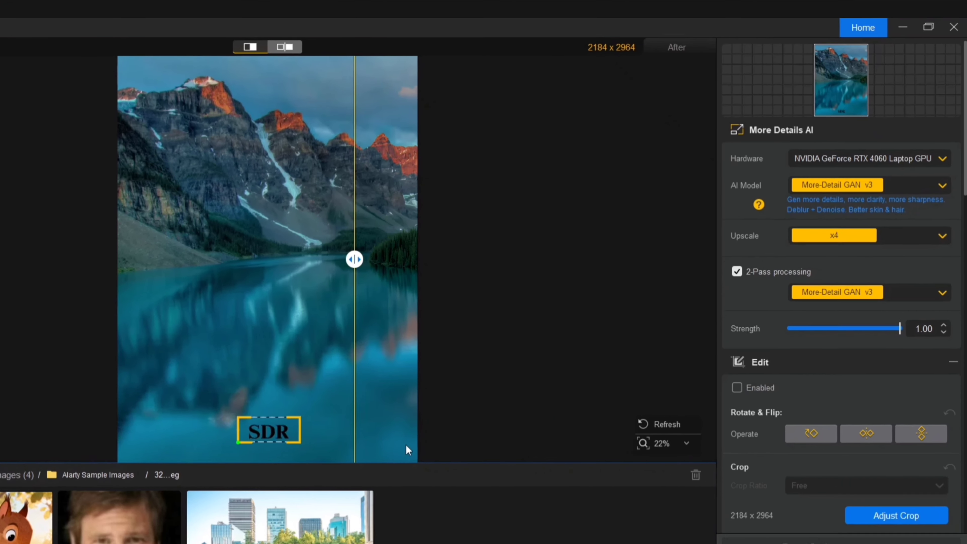
- Change the added text to HDR and move the comparison divider to show it on the enhanced version
{"action": "scroll", "coordinate": [865, 320], "scroll_direction": "down", "scroll_amount": 10}
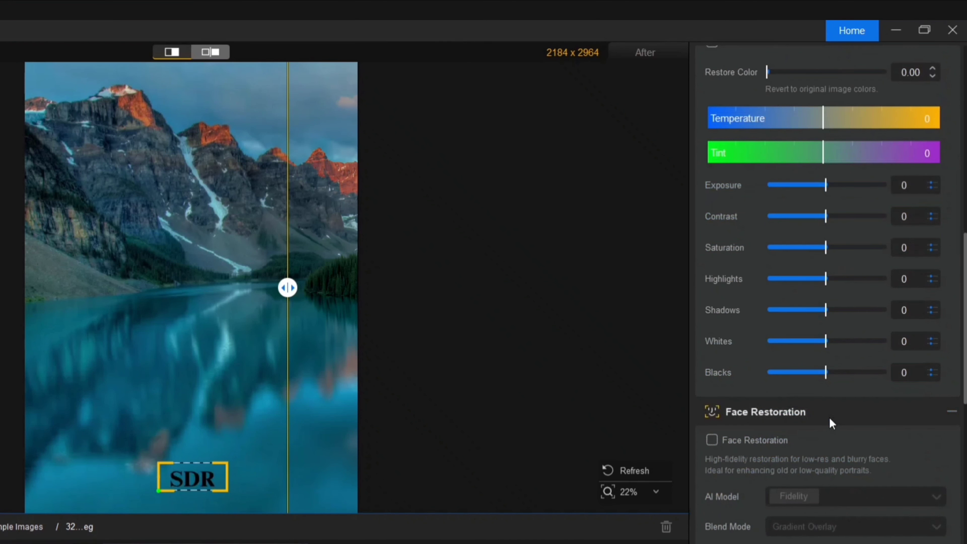
{"action": "scroll", "coordinate": [829, 417], "scroll_direction": "down", "scroll_amount": 10}
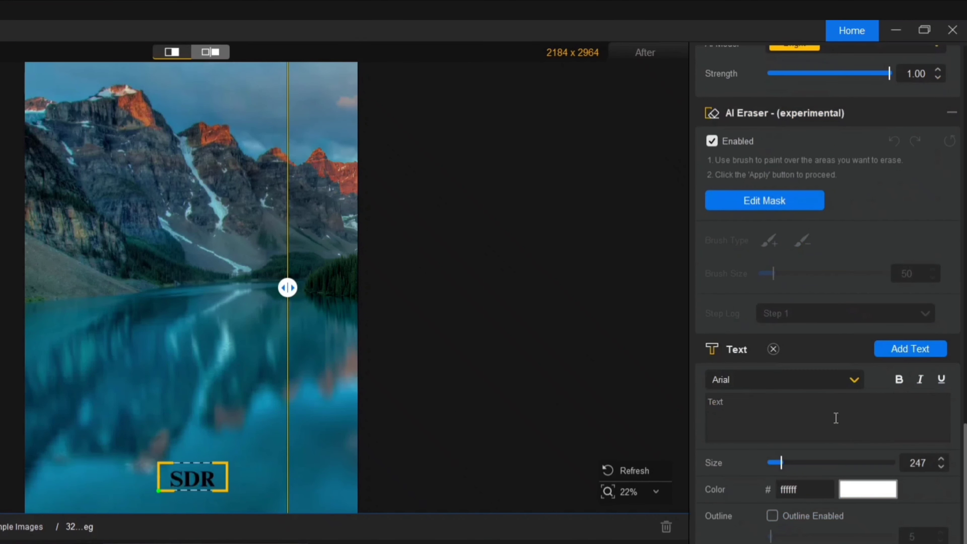
{"action": "left_click", "coordinate": [734, 407]}
{"action": "type", "text": "HDR"}
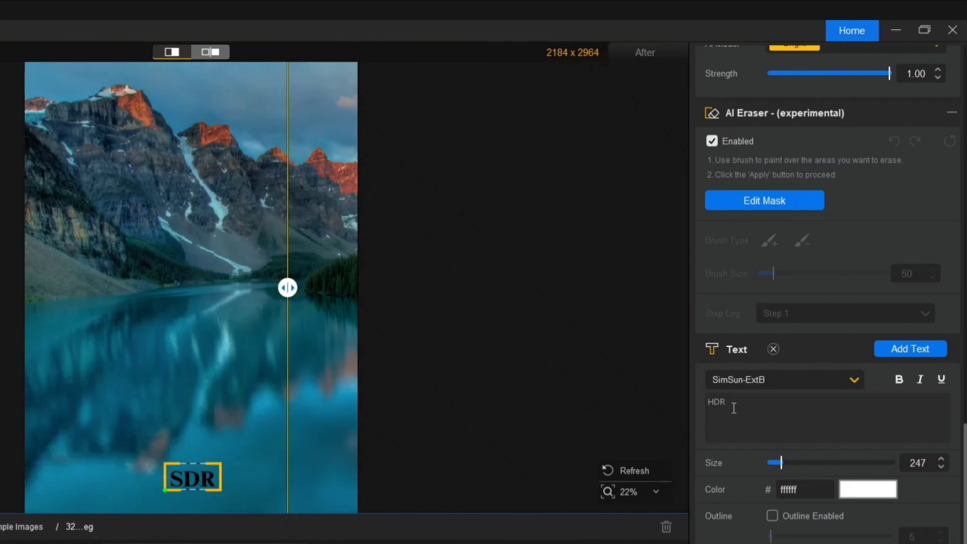
{"action": "left_click_drag", "start_coordinate": [288, 289], "coordinate": [52, 309]}
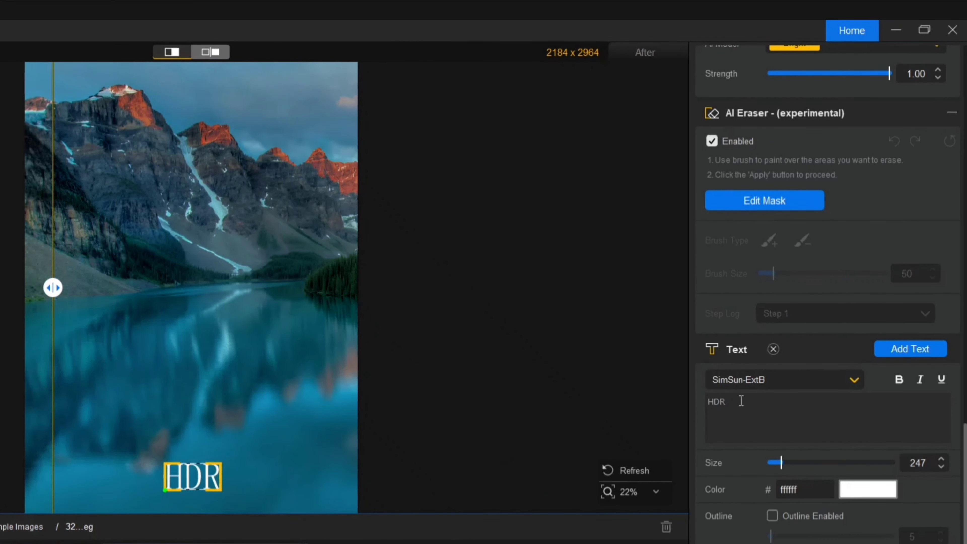
- Set the HDR text's colour to red (ff0000)
{"action": "left_click", "coordinate": [868, 490]}
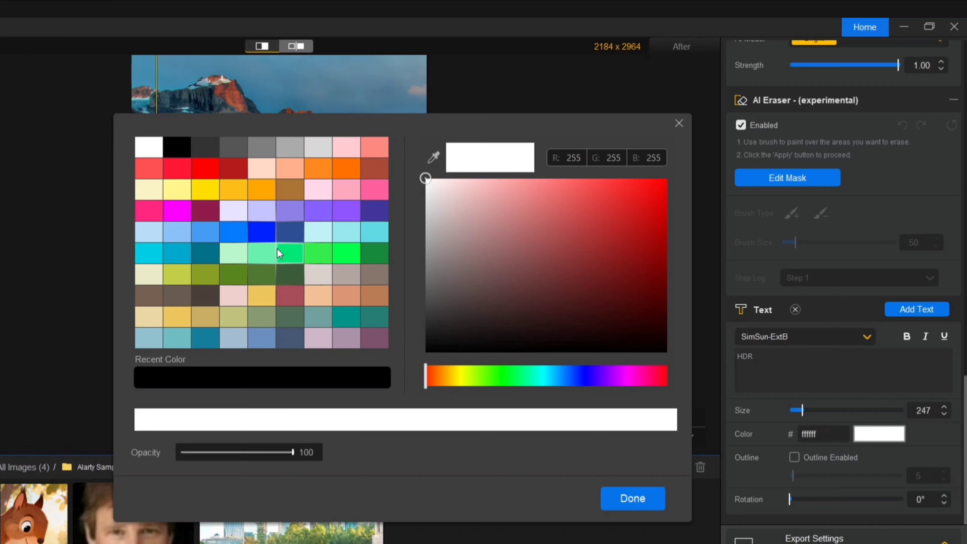
{"action": "left_click", "coordinate": [209, 169]}
{"action": "left_click", "coordinate": [621, 499]}
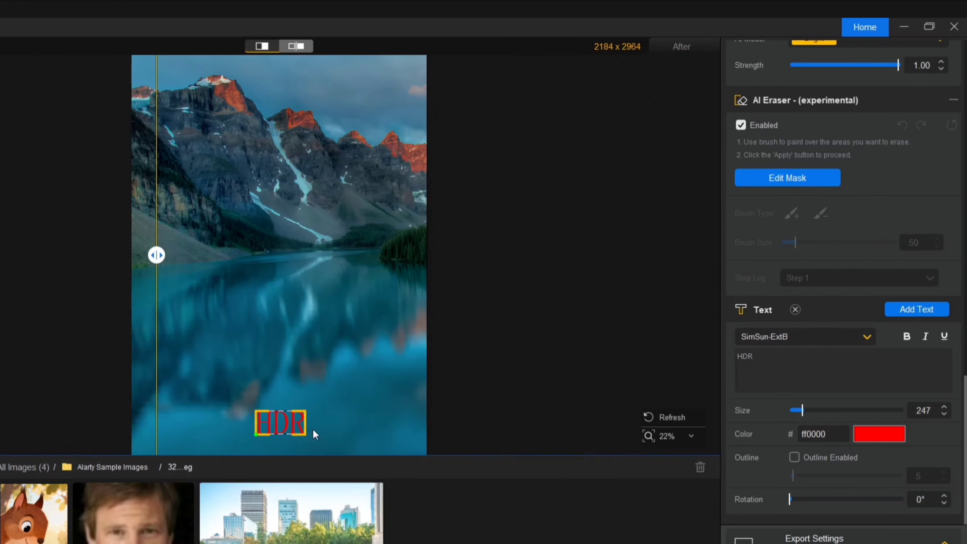
- Set the HDR text's colour to black (000000)
{"action": "left_click", "coordinate": [892, 436]}
{"action": "left_click", "coordinate": [176, 148]}
{"action": "left_click", "coordinate": [638, 498]}
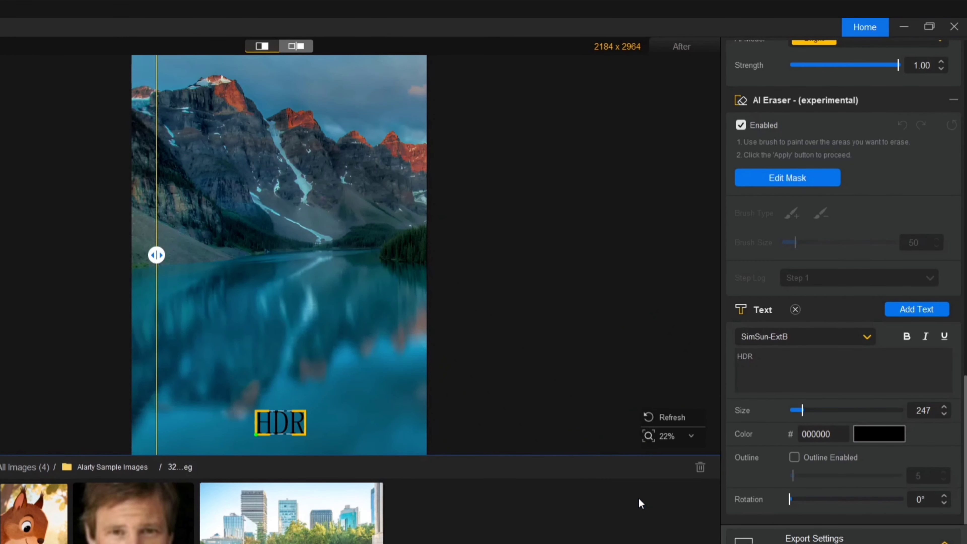
- Browse the available fonts and set the HDR text's font to Britannic Bold
{"action": "left_click", "coordinate": [804, 337]}
{"action": "scroll", "coordinate": [809, 399], "scroll_direction": "up", "scroll_amount": 10}
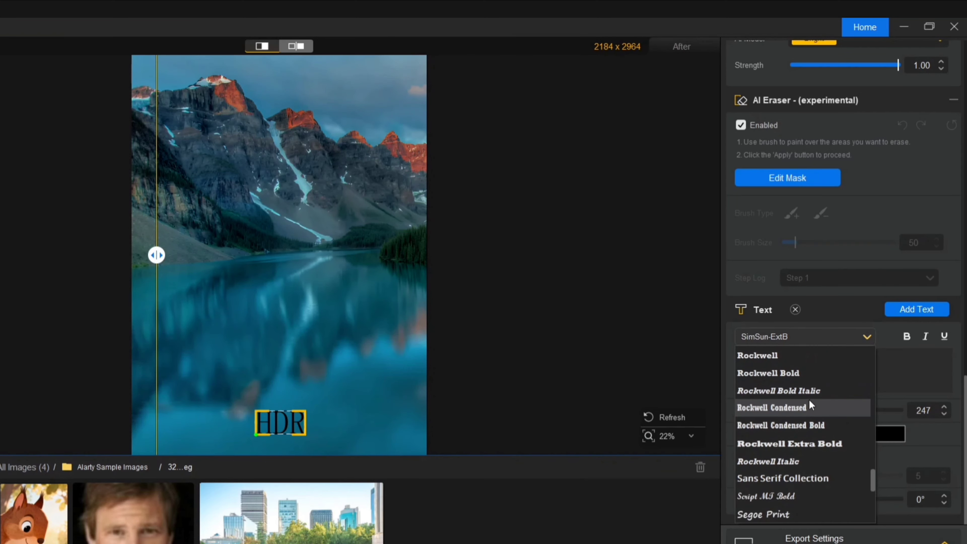
{"action": "scroll", "coordinate": [809, 400], "scroll_direction": "up", "scroll_amount": 20}
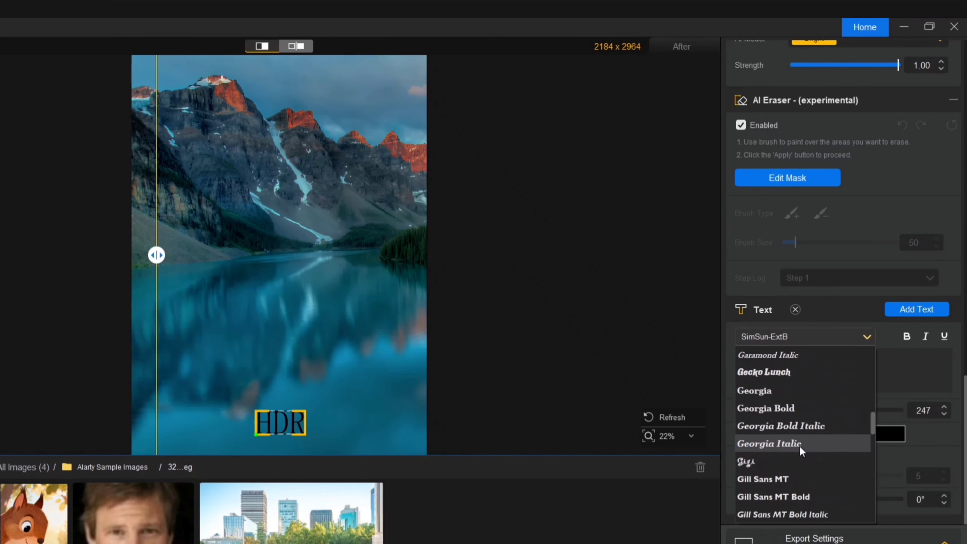
{"action": "scroll", "coordinate": [800, 446], "scroll_direction": "up", "scroll_amount": 10}
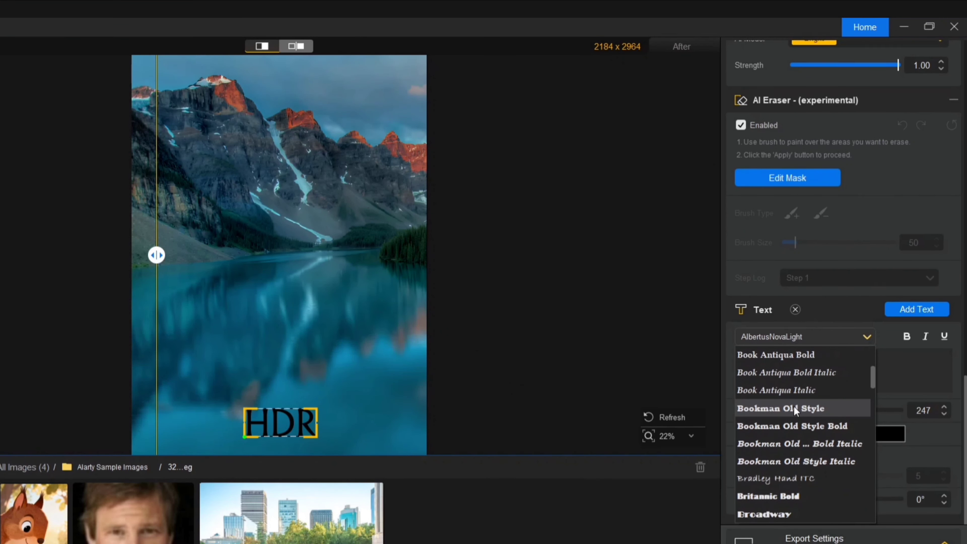
{"action": "left_click", "coordinate": [762, 497]}
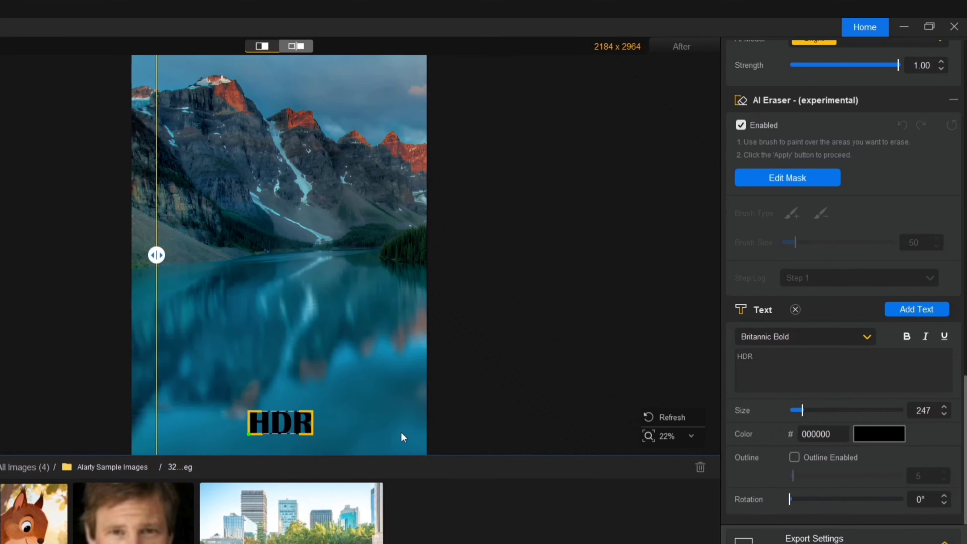
- Shrink the HDR text to size 180 to match the original SDR caption, reveal the enhanced version and deselect the text
{"action": "left_click_drag", "start_coordinate": [156, 275], "coordinate": [368, 274]}
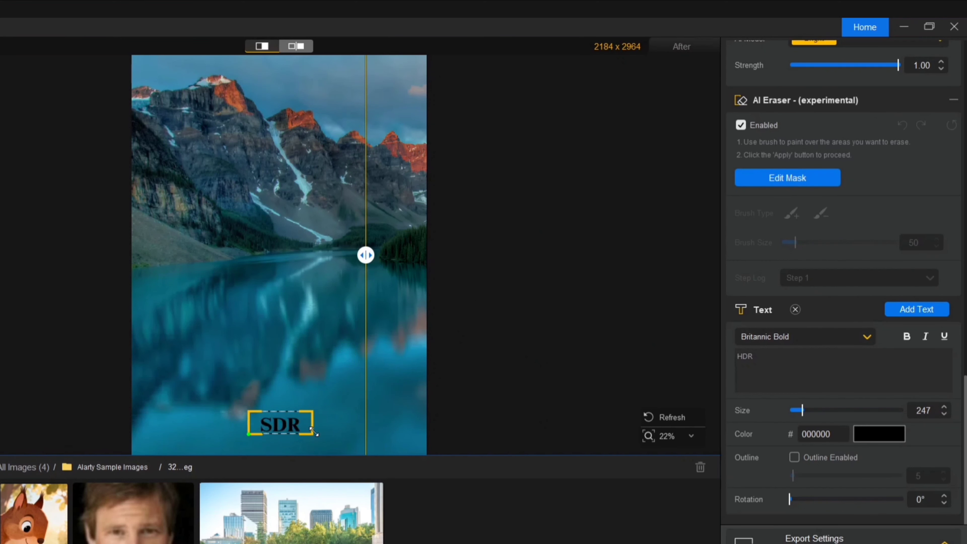
{"action": "left_click_drag", "start_coordinate": [315, 432], "coordinate": [306, 433]}
{"action": "mouse_move", "coordinate": [367, 259]}
{"action": "left_mouse_down"}
{"action": "mouse_move", "coordinate": [150, 278]}
{"action": "mouse_move", "coordinate": [369, 278]}
{"action": "left_mouse_up"}
{"action": "left_click_drag", "start_coordinate": [303, 430], "coordinate": [298, 431]}
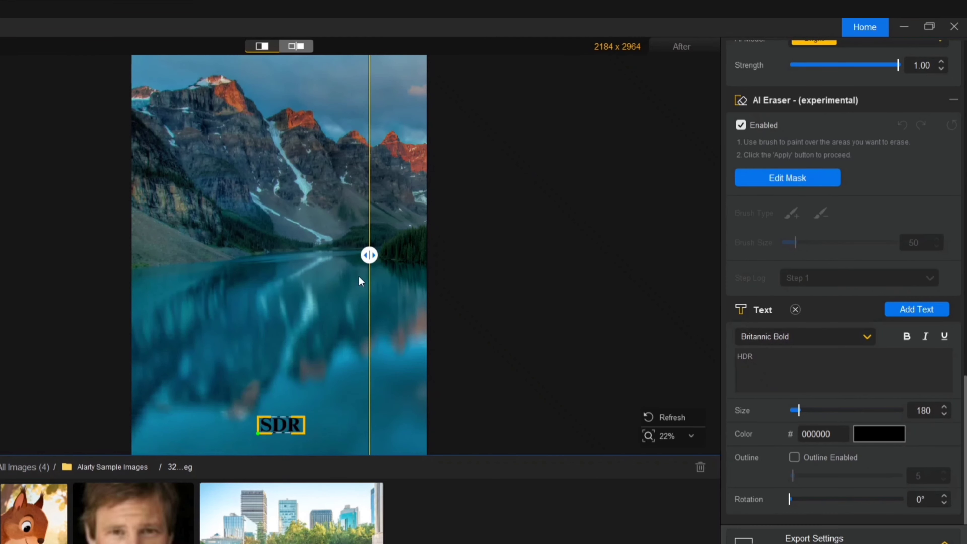
{"action": "left_click_drag", "start_coordinate": [369, 255], "coordinate": [54, 314]}
{"action": "left_click", "coordinate": [475, 354]}
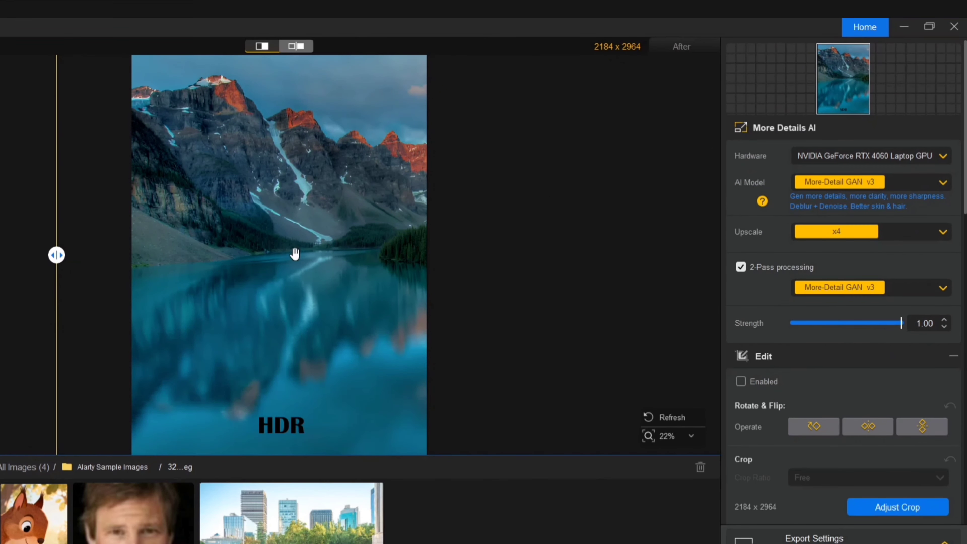
- Enable colour adjustment for the lake photo and set Restore Color to 1.00
{"action": "scroll", "coordinate": [747, 235], "scroll_direction": "down", "scroll_amount": 9}
{"action": "left_click", "coordinate": [742, 215]}
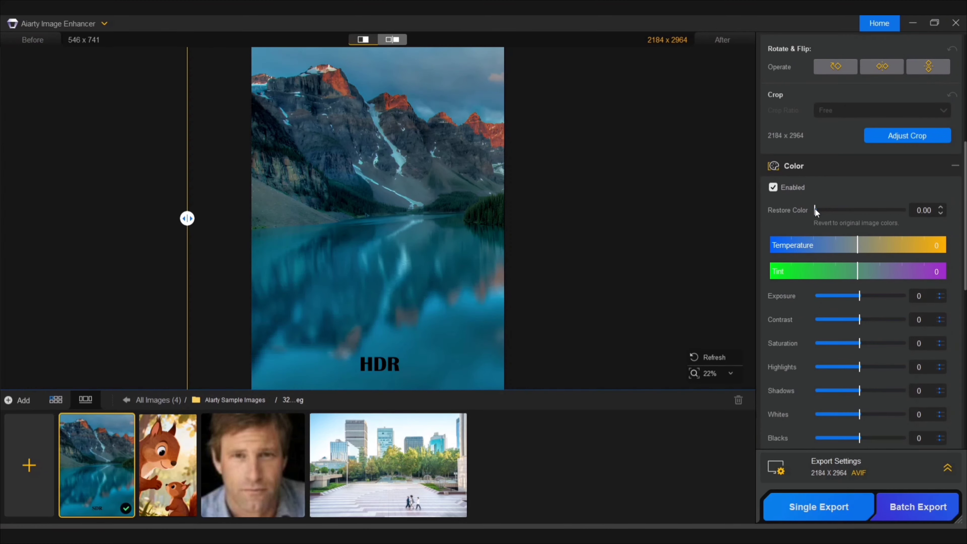
{"action": "left_click_drag", "start_coordinate": [814, 207], "coordinate": [922, 213]}
- Set temperature to 17.38, tint 7.12, exposure 3, contrast 5, saturation 14, highlights 30 and whites 30, and adjust the blacks while viewing the mountain peaks
{"action": "scroll", "coordinate": [80, 253], "scroll_direction": "up", "scroll_amount": 2}
{"action": "scroll", "coordinate": [441, 218], "scroll_direction": "up", "scroll_amount": 2}
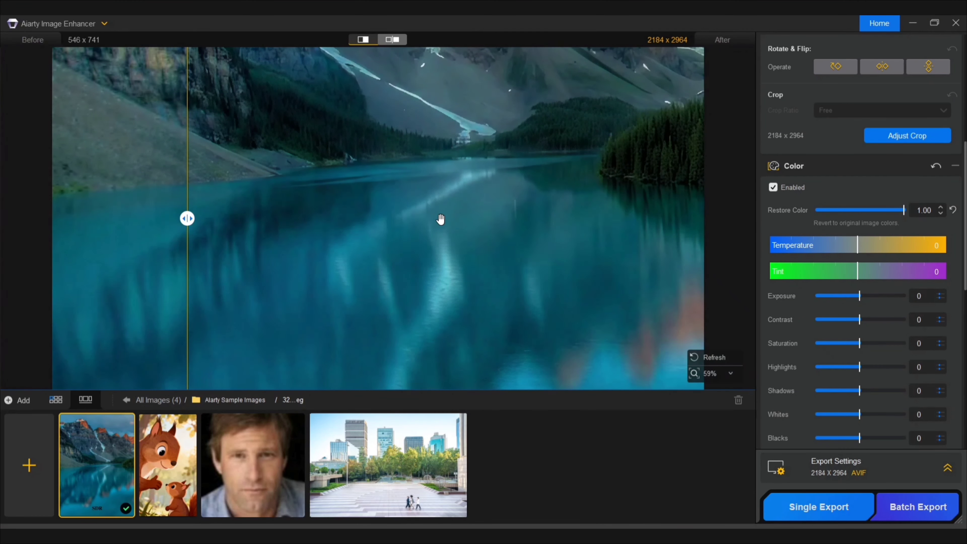
{"action": "scroll", "coordinate": [899, 263], "scroll_direction": "up", "scroll_amount": 3}
{"action": "scroll", "coordinate": [900, 263], "scroll_direction": "down", "scroll_amount": 6}
{"action": "scroll", "coordinate": [899, 261], "scroll_direction": "up", "scroll_amount": 2}
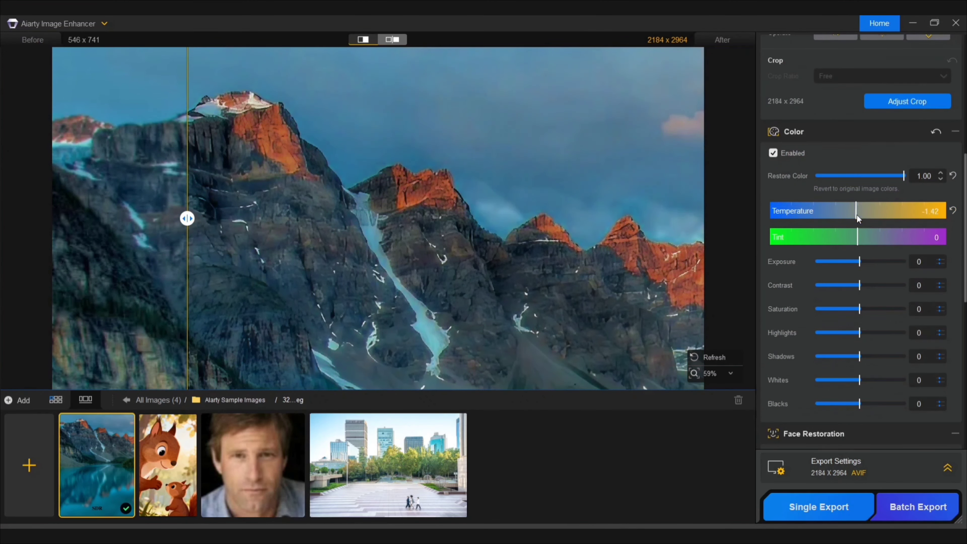
{"action": "left_click_drag", "start_coordinate": [868, 249], "coordinate": [904, 334]}
{"action": "left_click", "coordinate": [796, 246]}
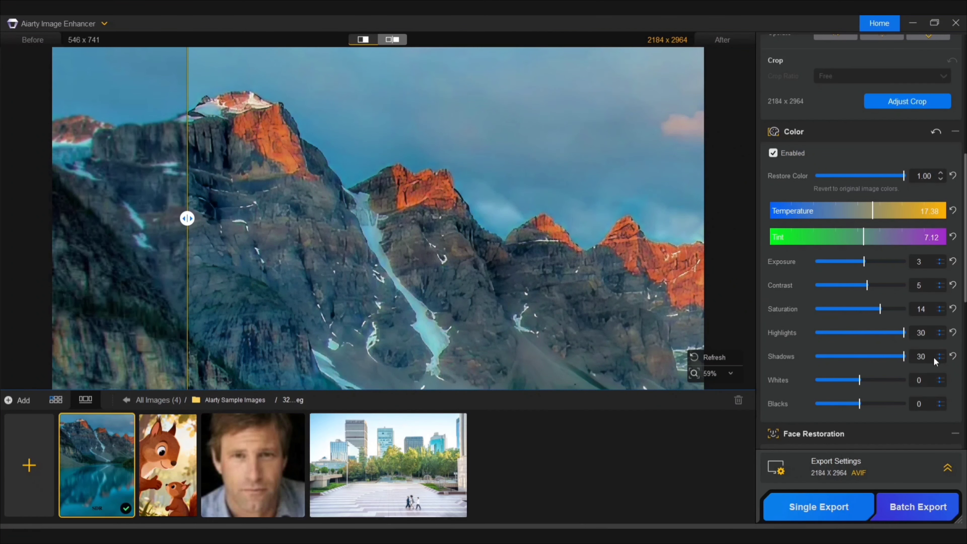
{"action": "left_click_drag", "start_coordinate": [859, 380], "coordinate": [916, 389]}
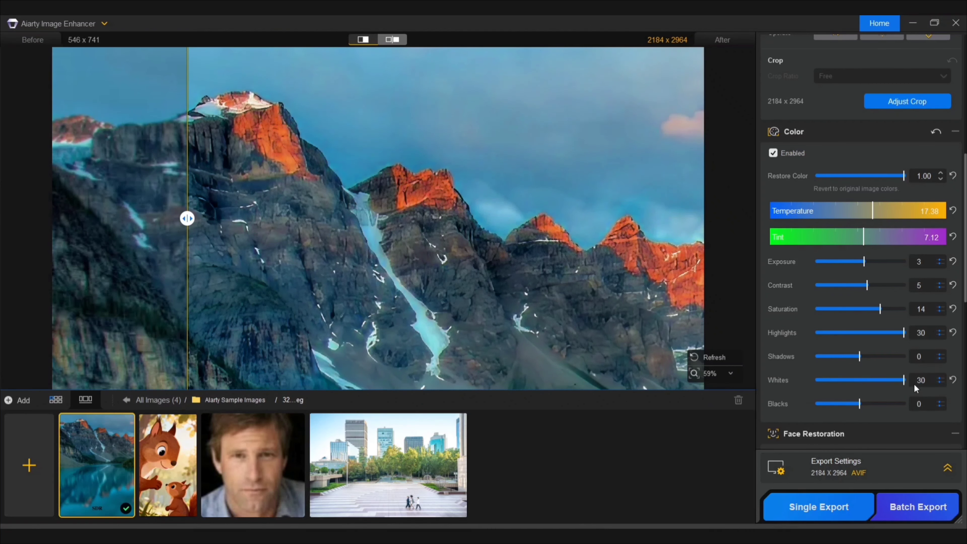
{"action": "left_click_drag", "start_coordinate": [860, 403], "coordinate": [913, 411]}
- Compare the original and colour-adjusted lake photo with the divider and in side-by-side view, including the whole image
{"action": "left_click_drag", "start_coordinate": [182, 221], "coordinate": [491, 219]}
{"action": "left_click", "coordinate": [392, 40]}
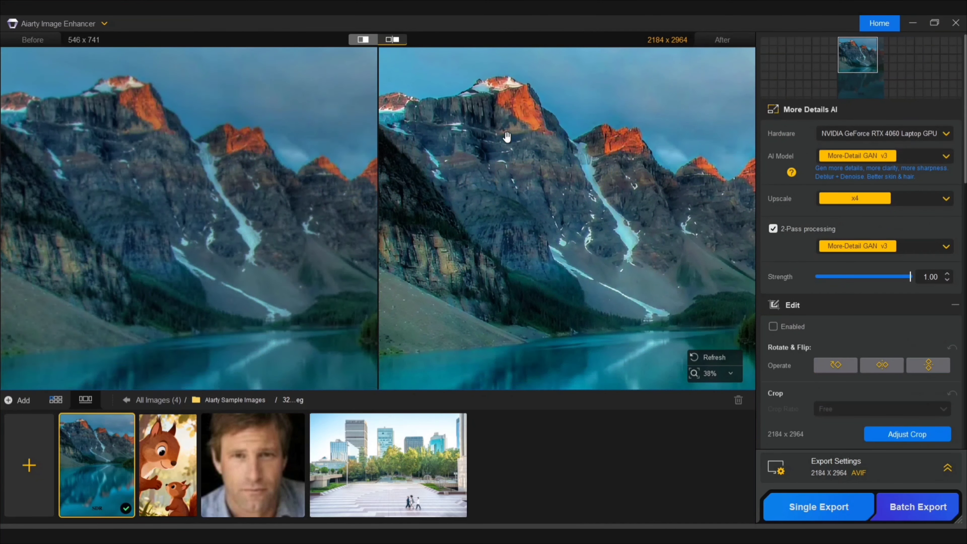
{"action": "scroll", "coordinate": [508, 138], "scroll_direction": "down", "scroll_amount": 5}
{"action": "scroll", "coordinate": [955, 282], "scroll_direction": "down", "scroll_amount": 15}
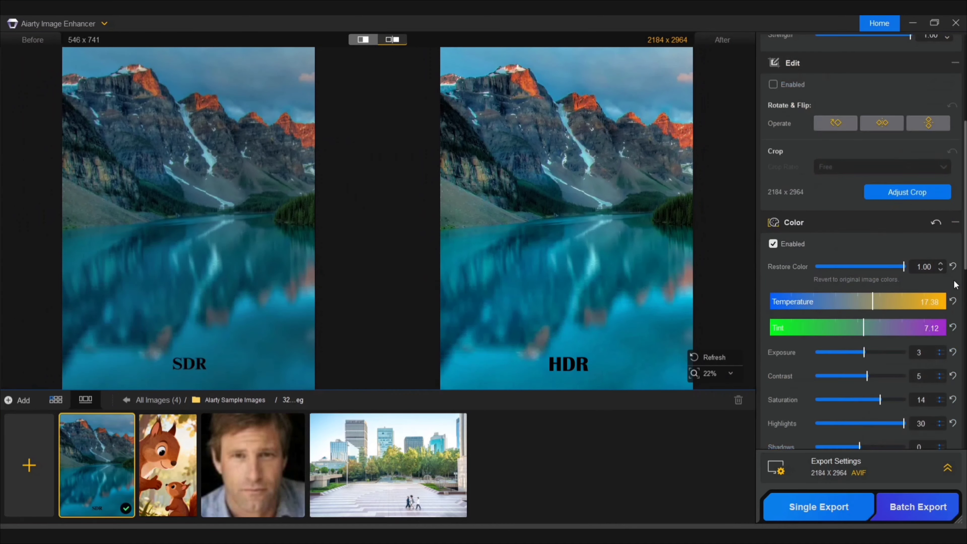
{"action": "scroll", "coordinate": [957, 323], "scroll_direction": "up", "scroll_amount": 12}
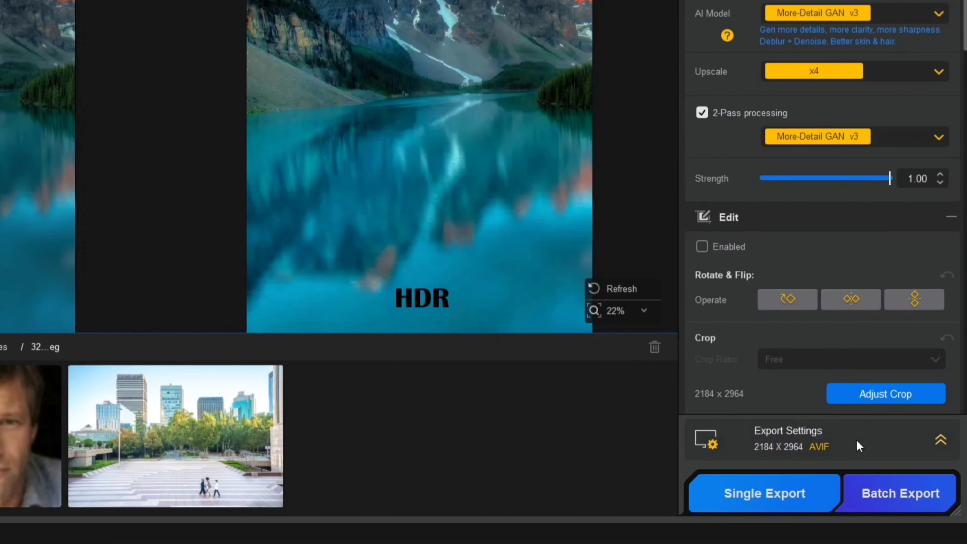
- Open the export settings, review the available formats with AVIF selected, and choose Original DPI
{"action": "left_click", "coordinate": [886, 472]}
{"action": "left_click", "coordinate": [804, 311]}
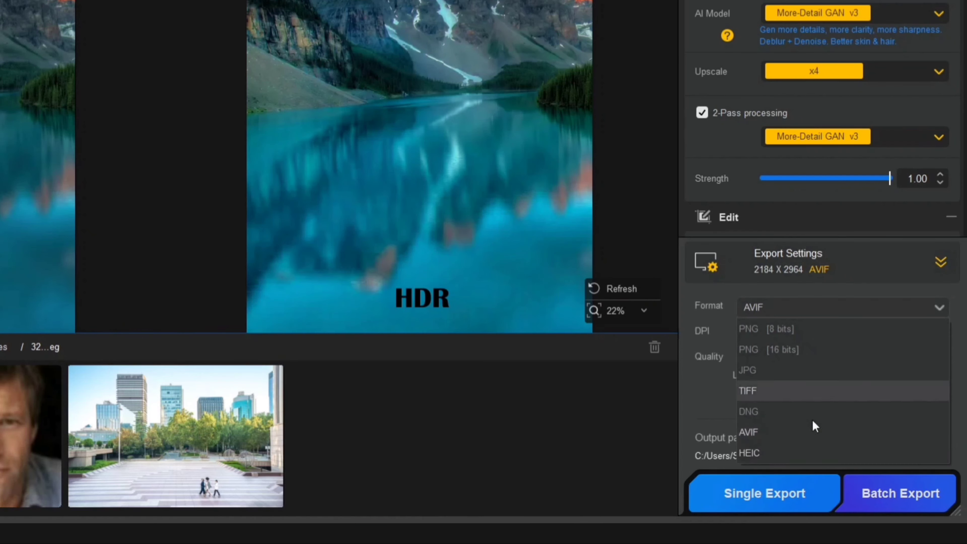
{"action": "left_click", "coordinate": [800, 334]}
{"action": "left_click", "coordinate": [800, 334]}
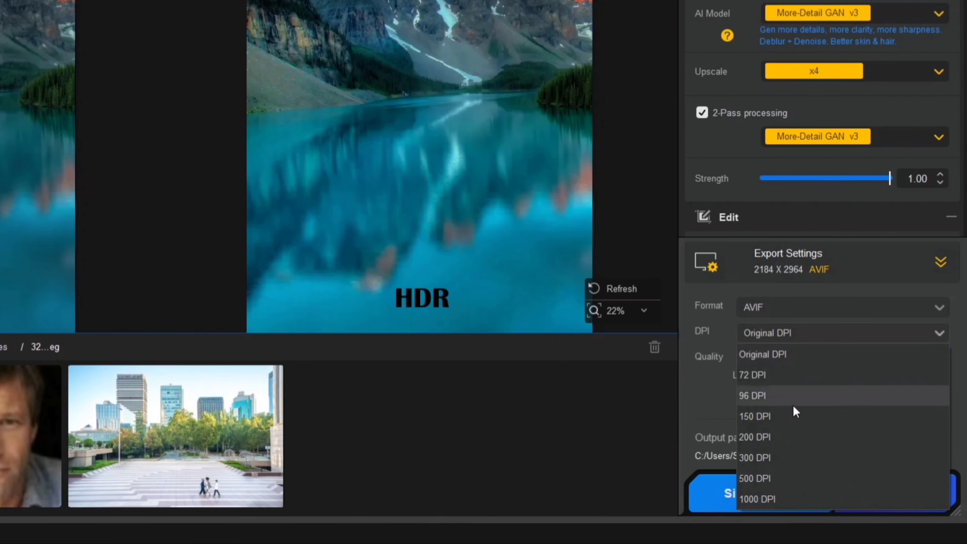
{"action": "left_click", "coordinate": [777, 355]}
{"action": "double_click", "coordinate": [778, 356]}
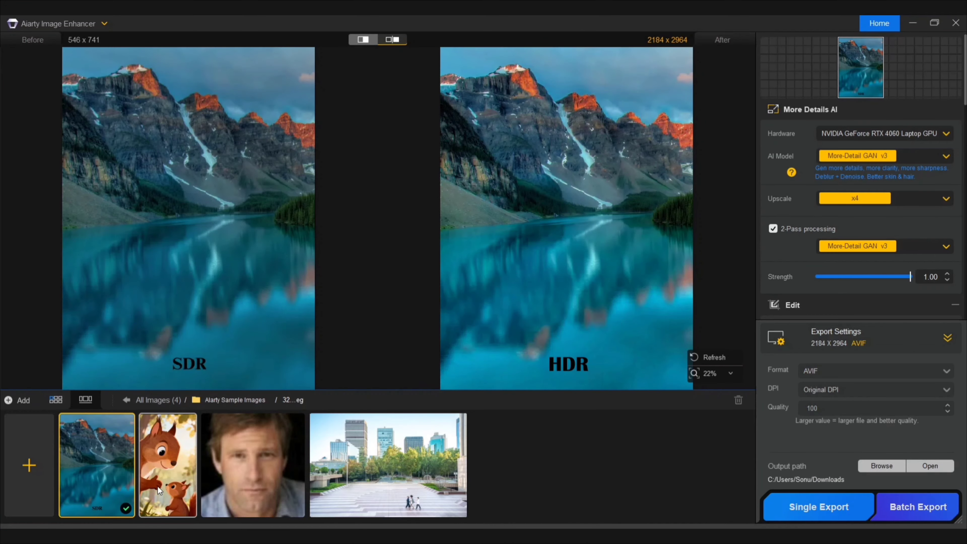
- Export the lake photo on its own as an AVIF file at original DPI to the Downloads folder, and close the output folder
{"action": "left_click", "coordinate": [158, 486]}
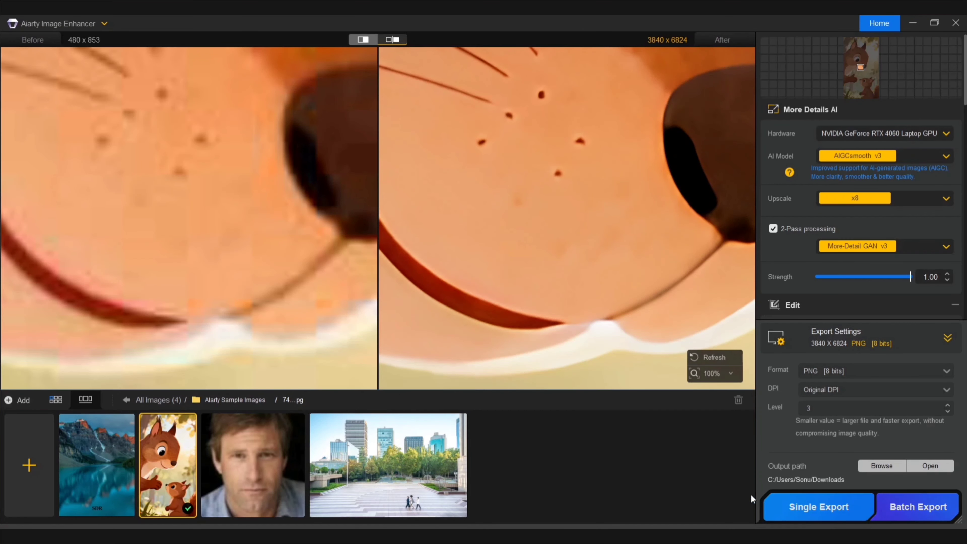
{"action": "left_click", "coordinate": [97, 465]}
{"action": "left_click", "coordinate": [829, 507]}
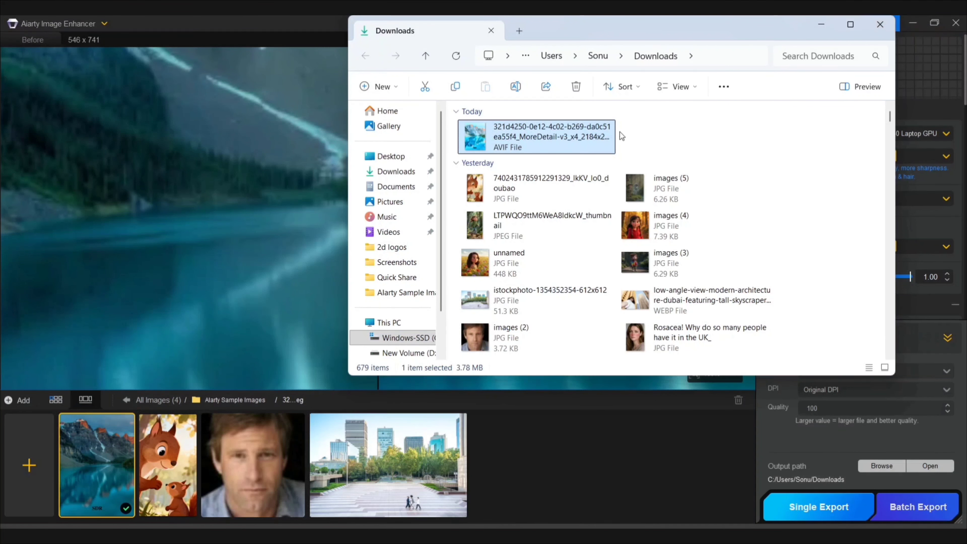
{"action": "left_click", "coordinate": [880, 24]}
- Export the squirrel illustration on its own as an 8-bit PNG, and view the exported file from the Downloads folder
{"action": "left_click", "coordinate": [176, 460]}
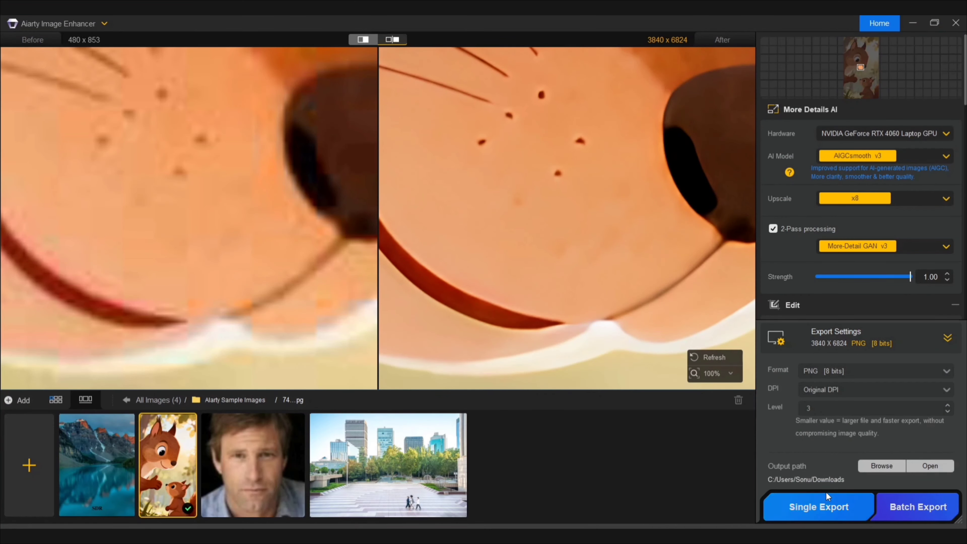
{"action": "left_click", "coordinate": [826, 511]}
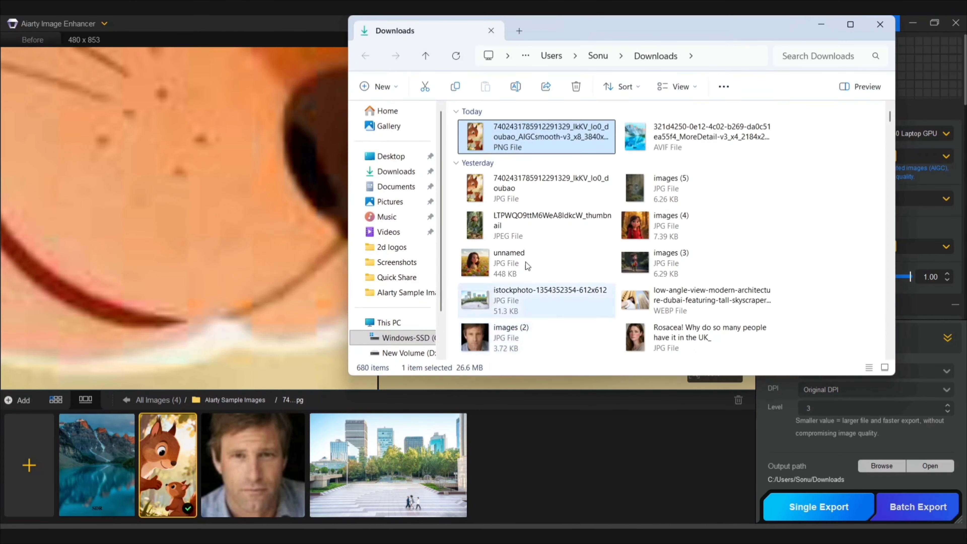
{"action": "double_click", "coordinate": [514, 138]}
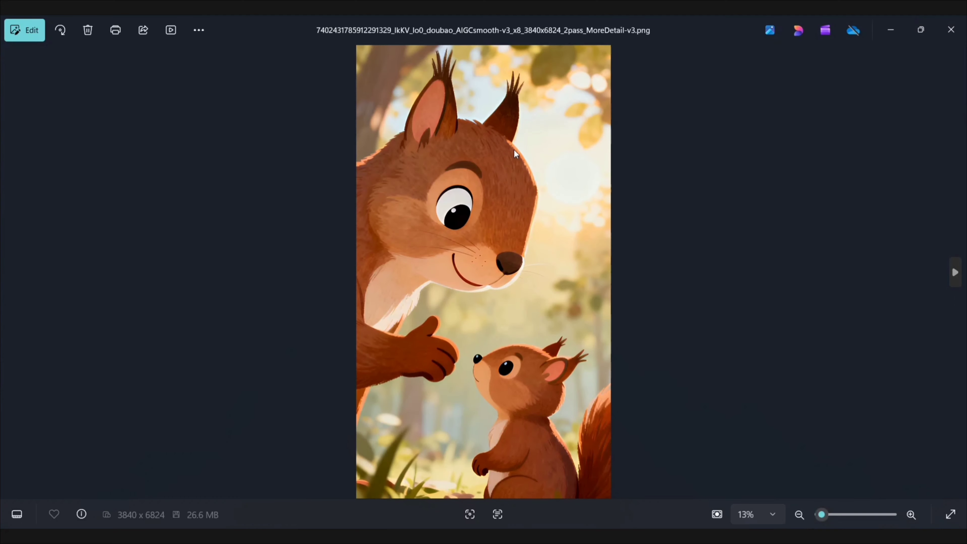
{"action": "left_click", "coordinate": [951, 30]}
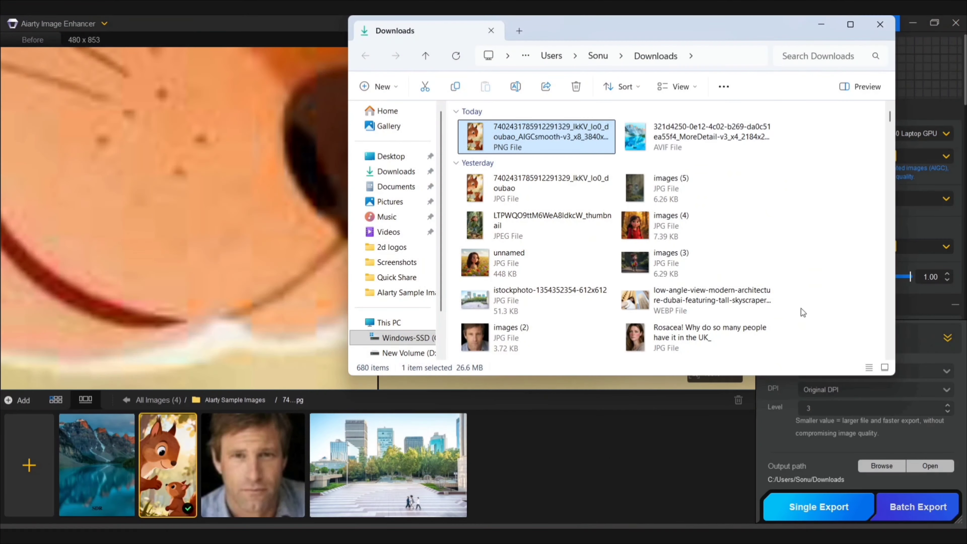
{"action": "left_click", "coordinate": [880, 24]}
- Start a batch export of the enhanced sample images
{"action": "left_click", "coordinate": [917, 512]}
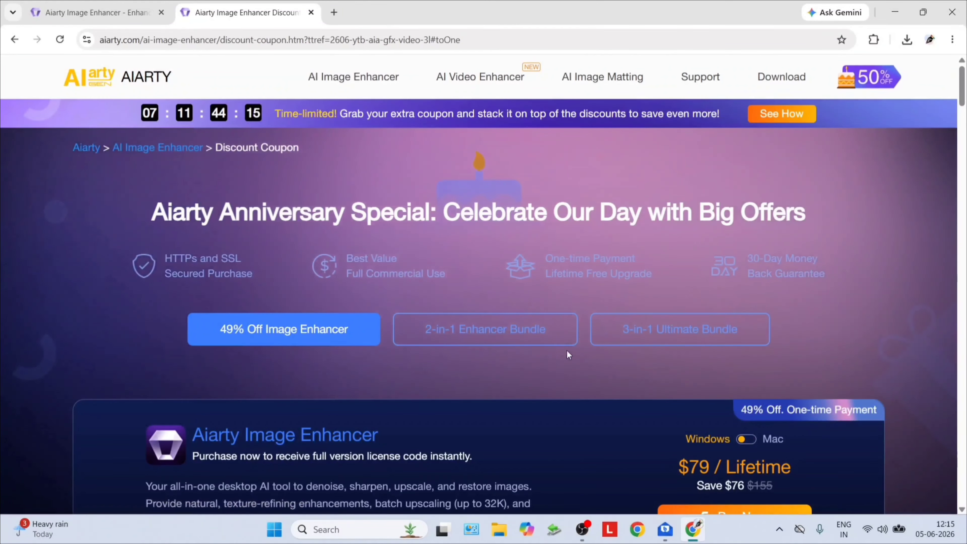
- Review the Image Enhancer, Media Enhancer Bundle and 3-in-1 Bundle offers on Aiarty's discount page in the browser
{"action": "scroll", "coordinate": [880, 333], "scroll_direction": "down", "scroll_amount": 15}
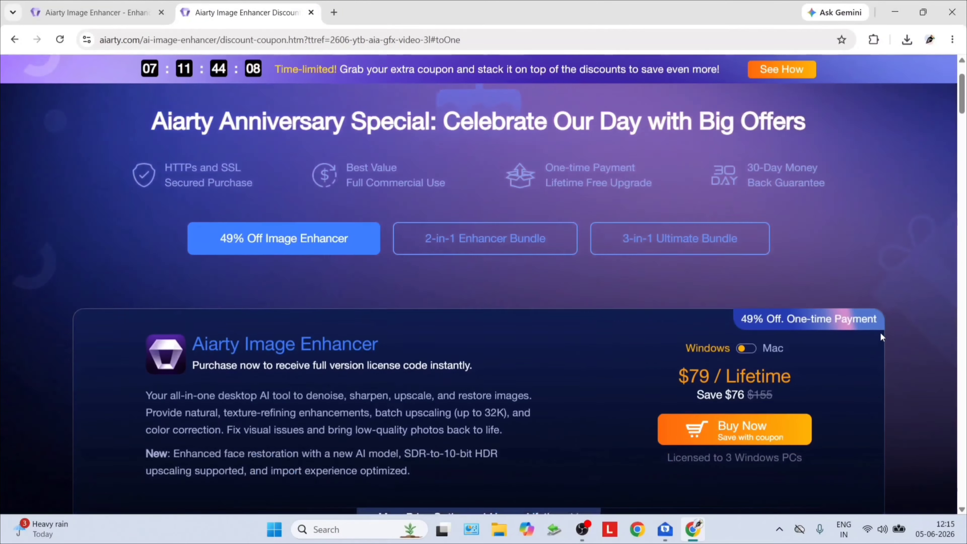
{"action": "scroll", "coordinate": [882, 337], "scroll_direction": "down", "scroll_amount": 7}
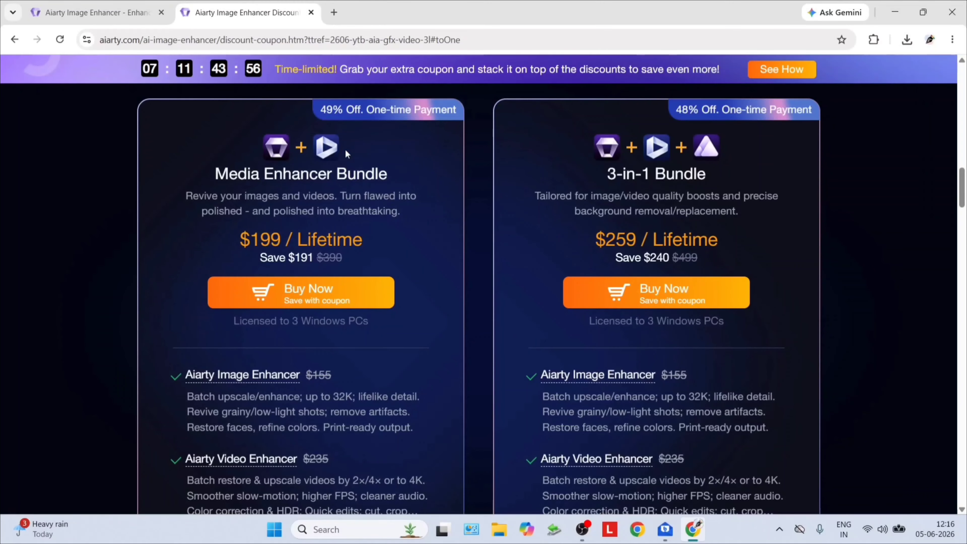
{"action": "scroll", "coordinate": [303, 210], "scroll_direction": "down", "scroll_amount": 2}
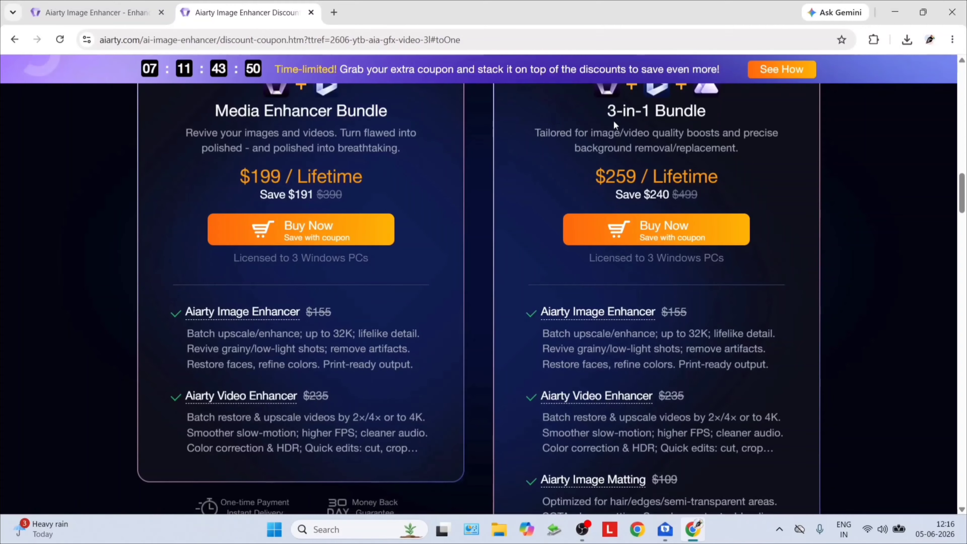
{"action": "scroll", "coordinate": [679, 272], "scroll_direction": "down", "scroll_amount": 2}
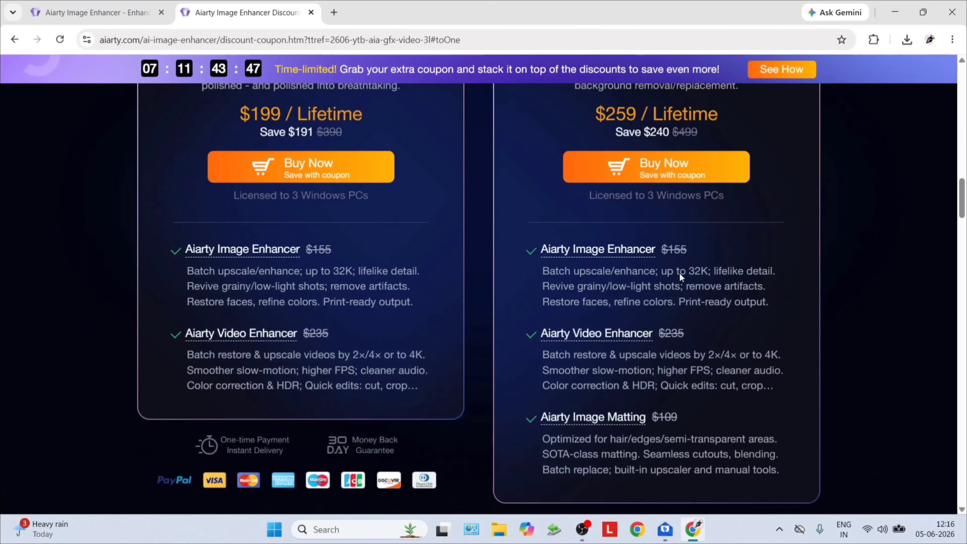